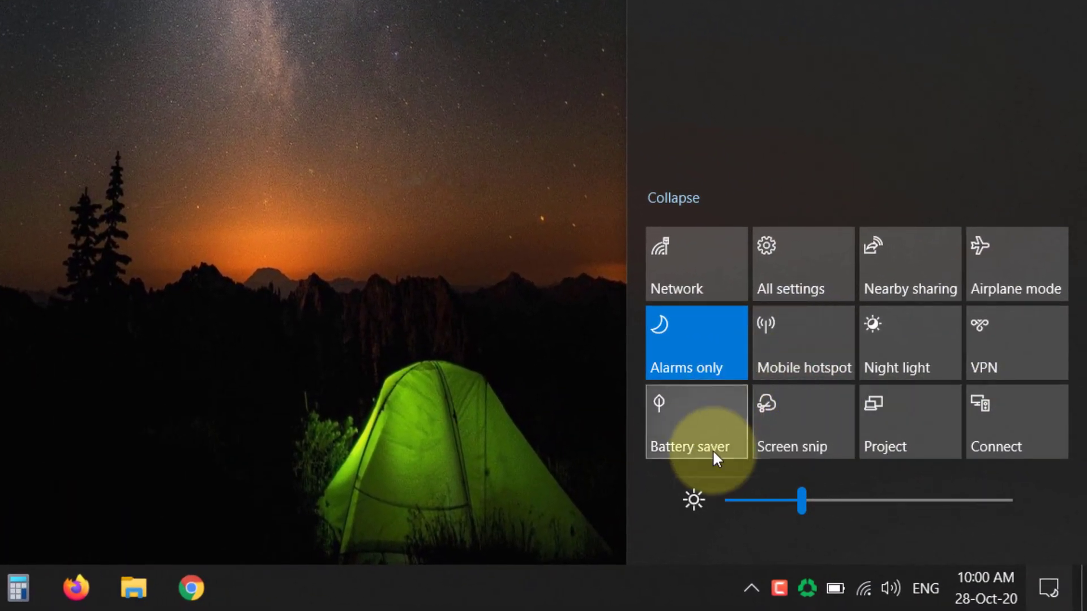
# Step: Dismiss the Action Center with Esc to get back to the desktop
pyautogui.press('Escape')
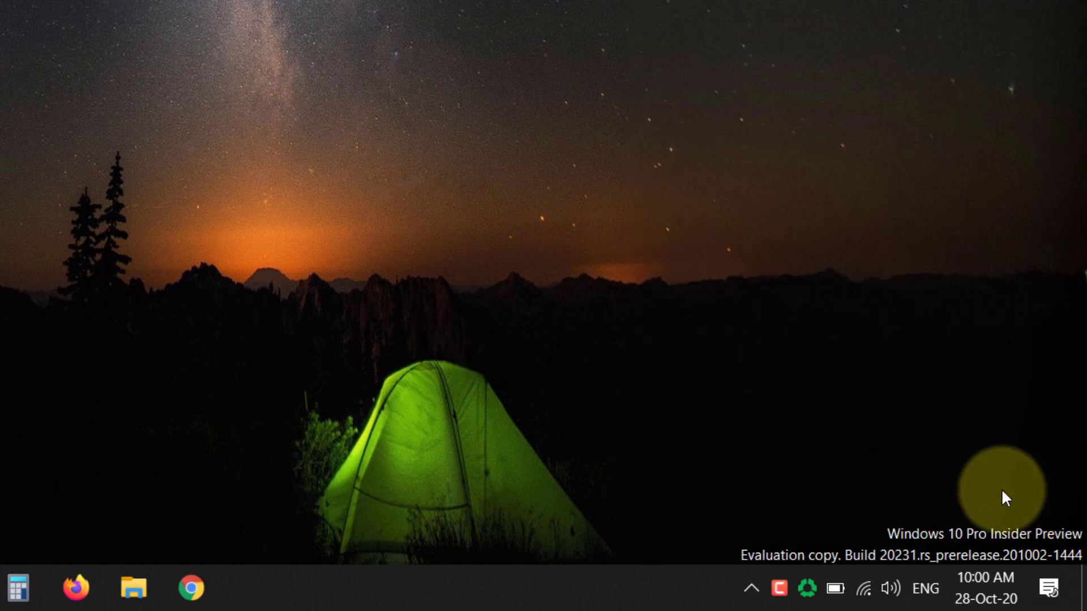
# Step: Add a Bluetooth tile to the Action Center's quick actions through Edit quick actions
pyautogui.click(1047, 592)
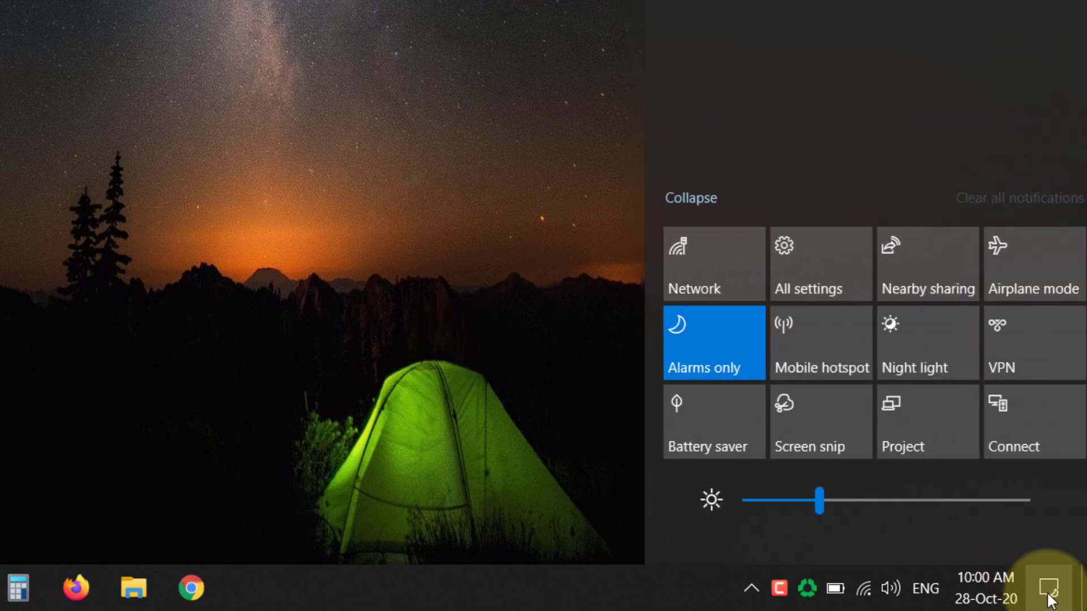
pyautogui.rightClick(742, 202)
pyautogui.click(780, 224)
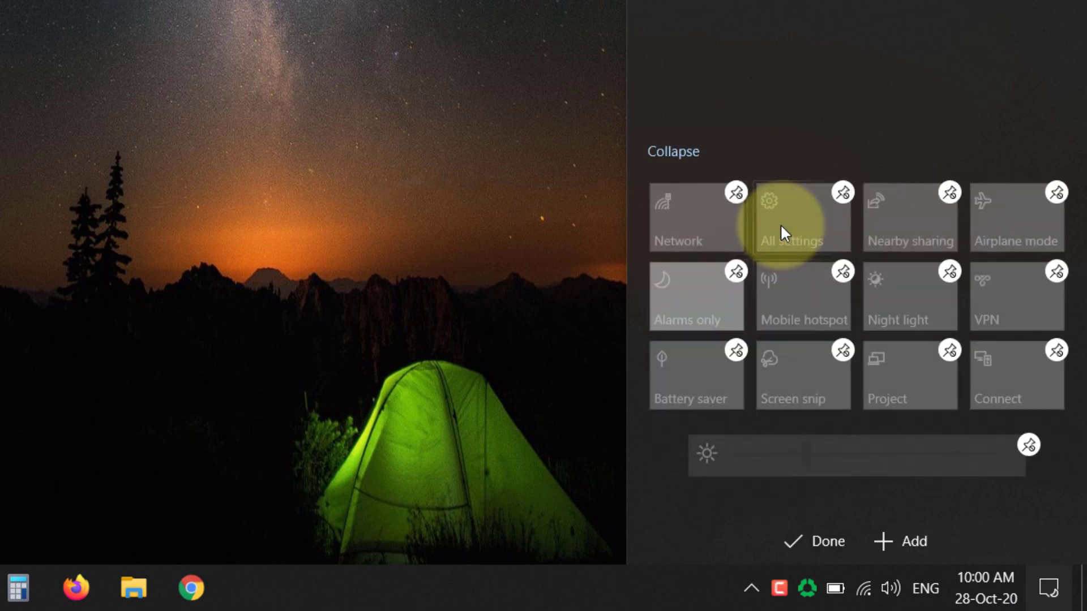
pyautogui.click(890, 545)
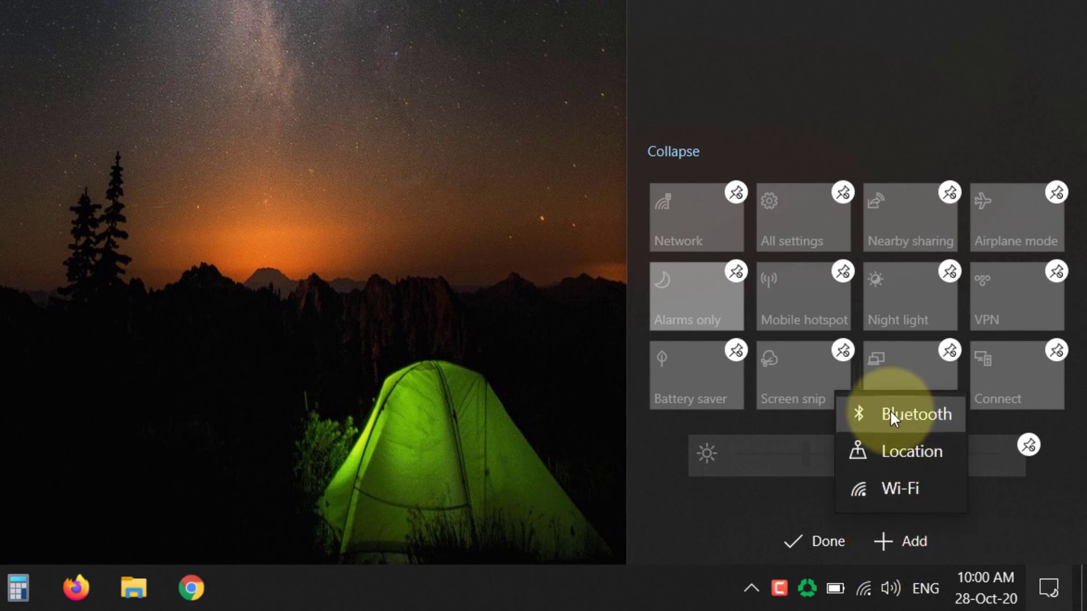
pyautogui.click(914, 402)
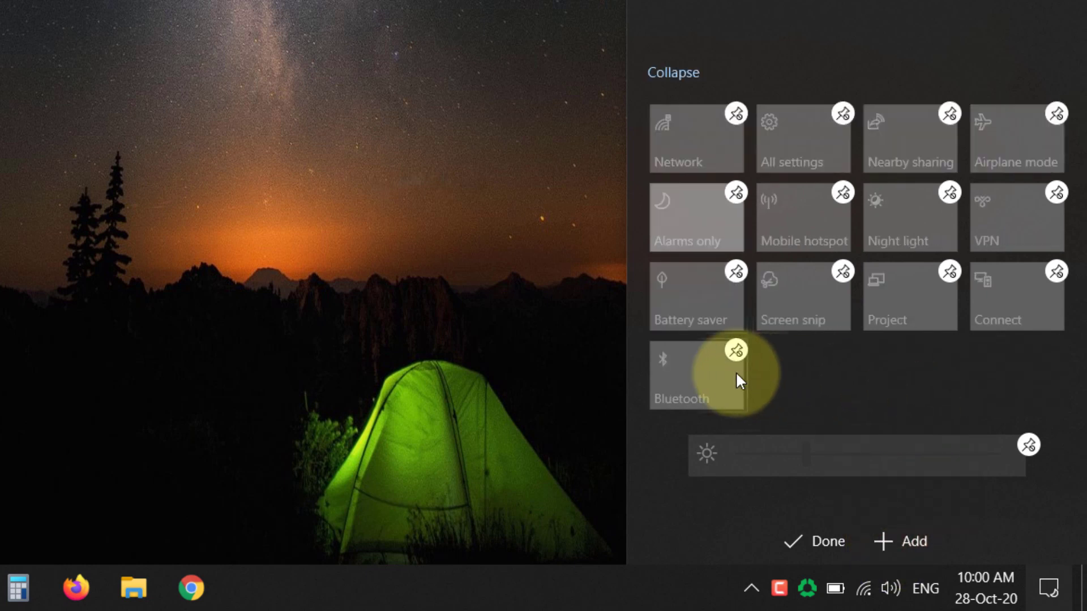
pyautogui.click(818, 540)
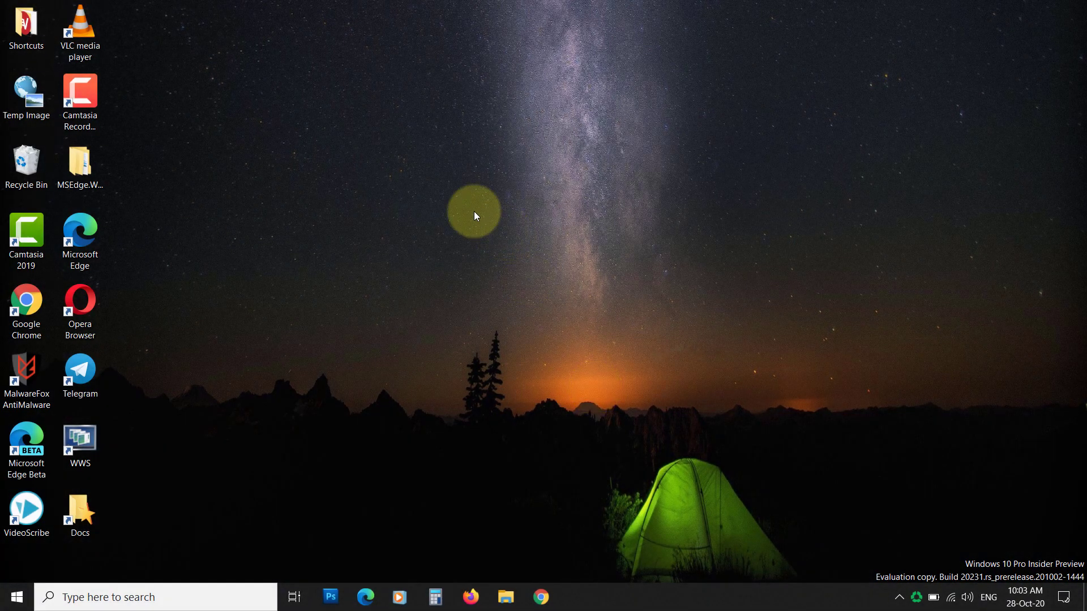
# Step: Refresh the desktop, open Bluetooth & other devices settings, and check hidden tray icons for Bluetooth
pyautogui.rightClick(465, 198)
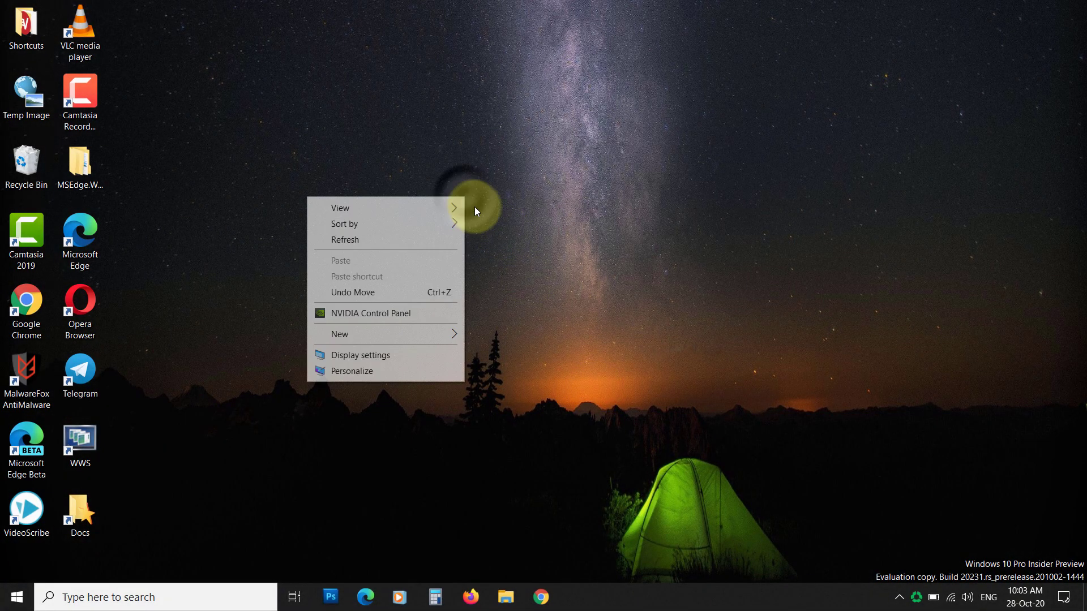
pyautogui.click(454, 245)
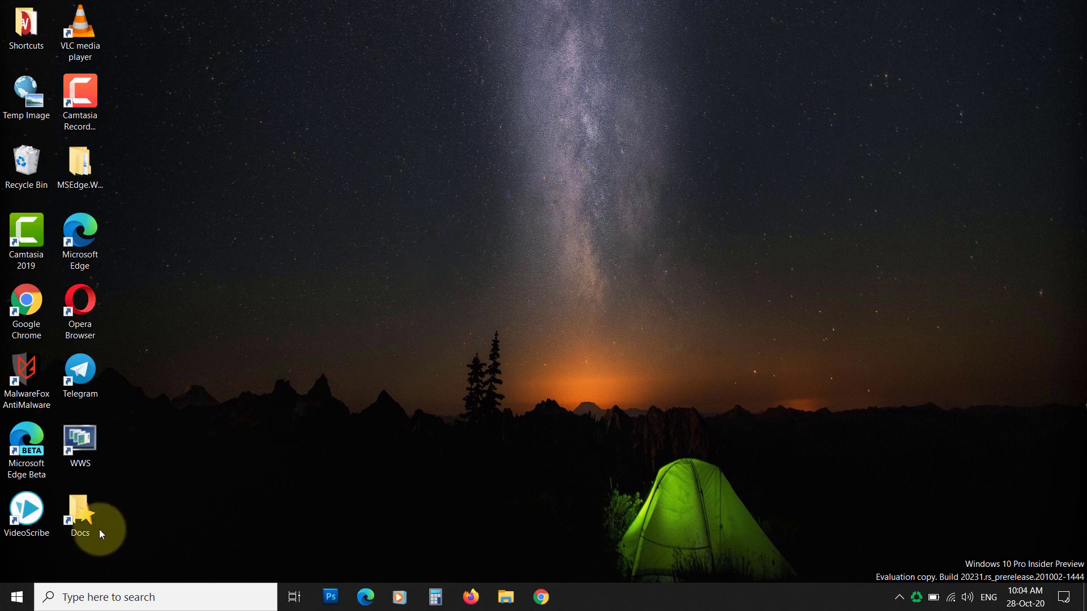
pyautogui.click(32, 605)
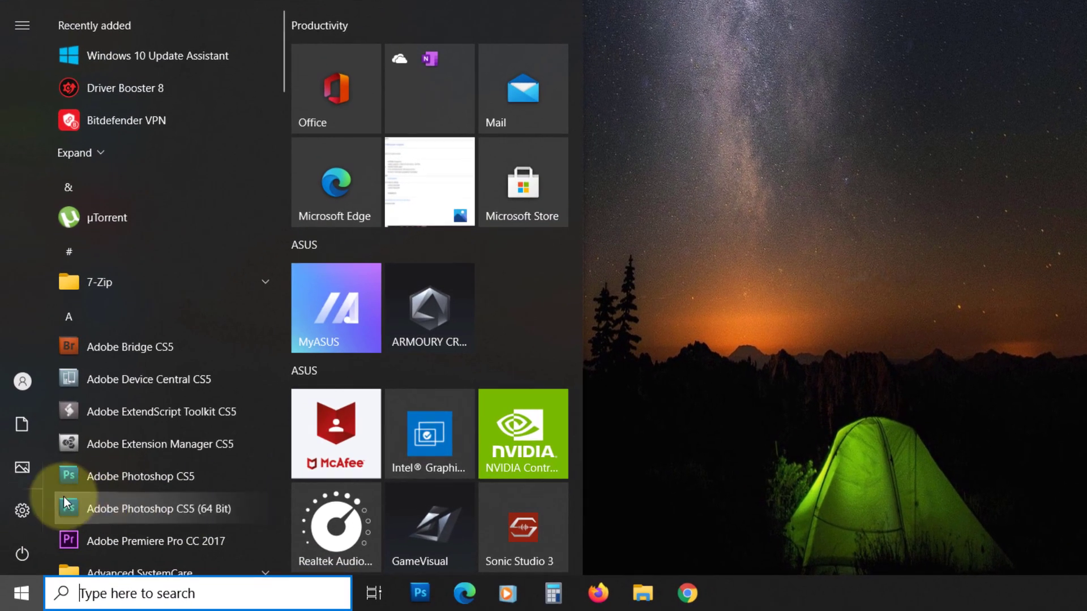
pyautogui.click(35, 514)
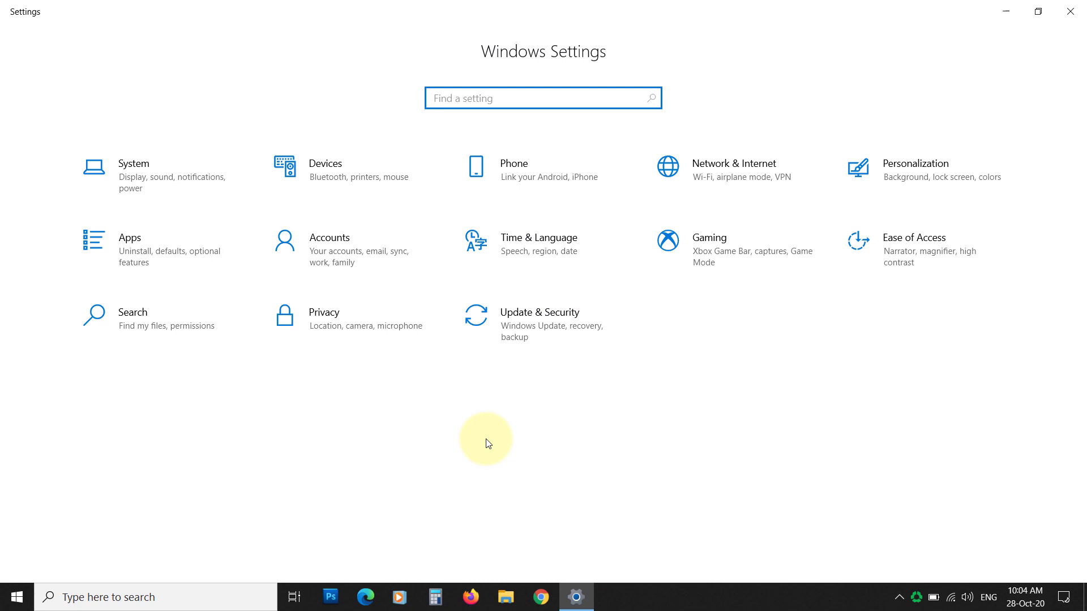
pyautogui.click(319, 192)
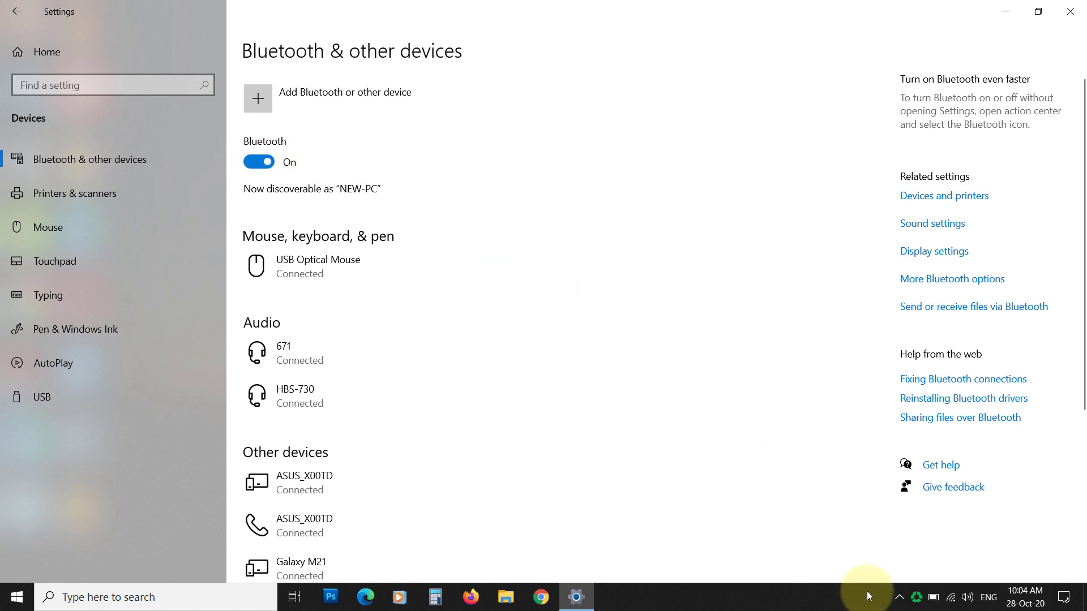
pyautogui.click(900, 598)
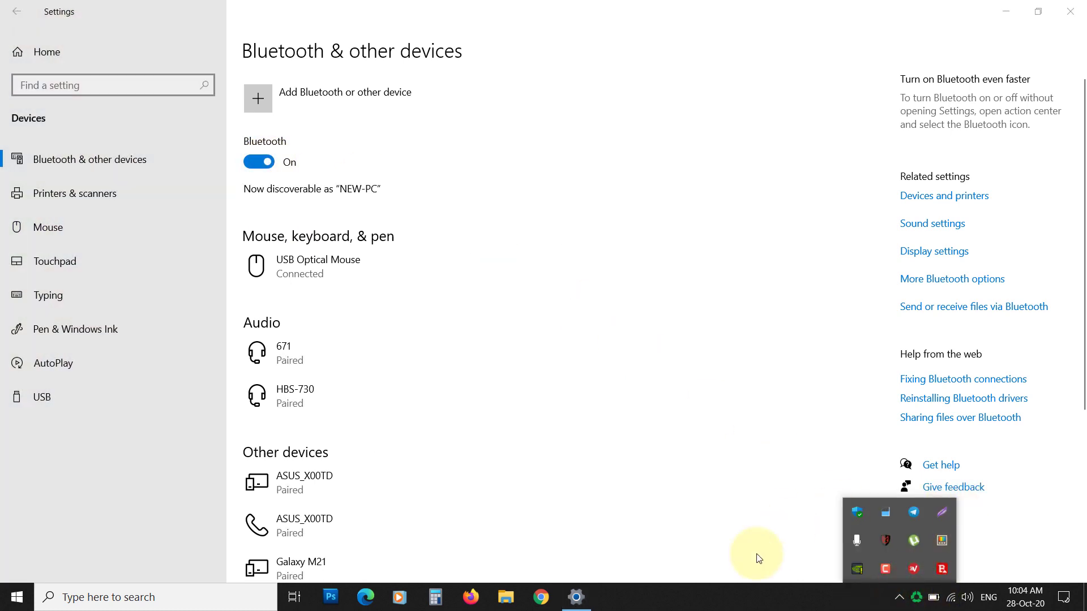
# Step: Enable 'Show the Bluetooth icon in the notification area' in More Bluetooth options and apply it
pyautogui.click(846, 381)
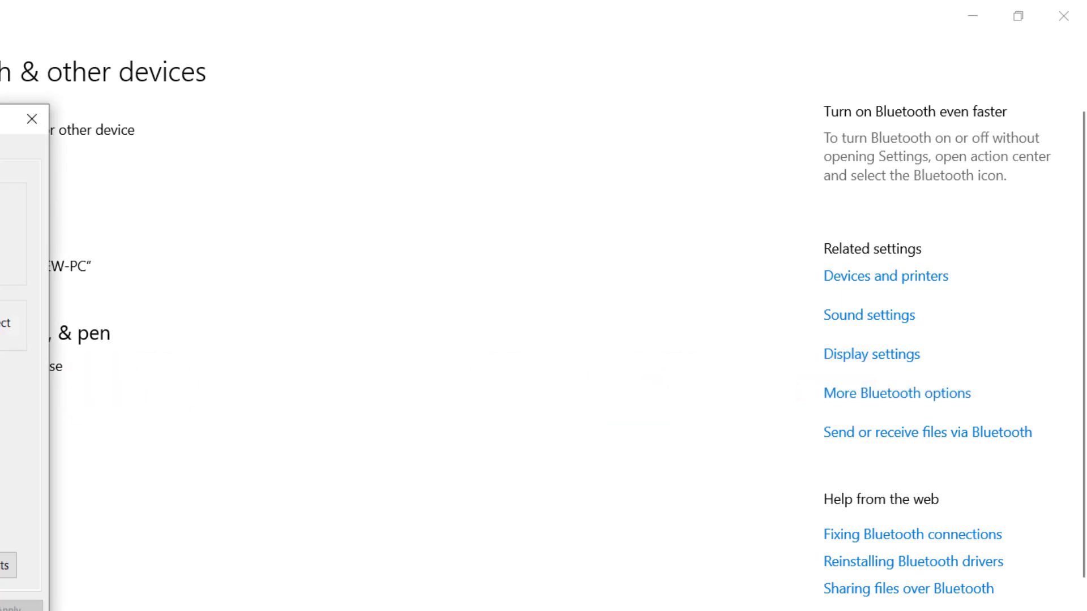
pyautogui.moveTo(12, 119); pyautogui.dragTo(435, 81)
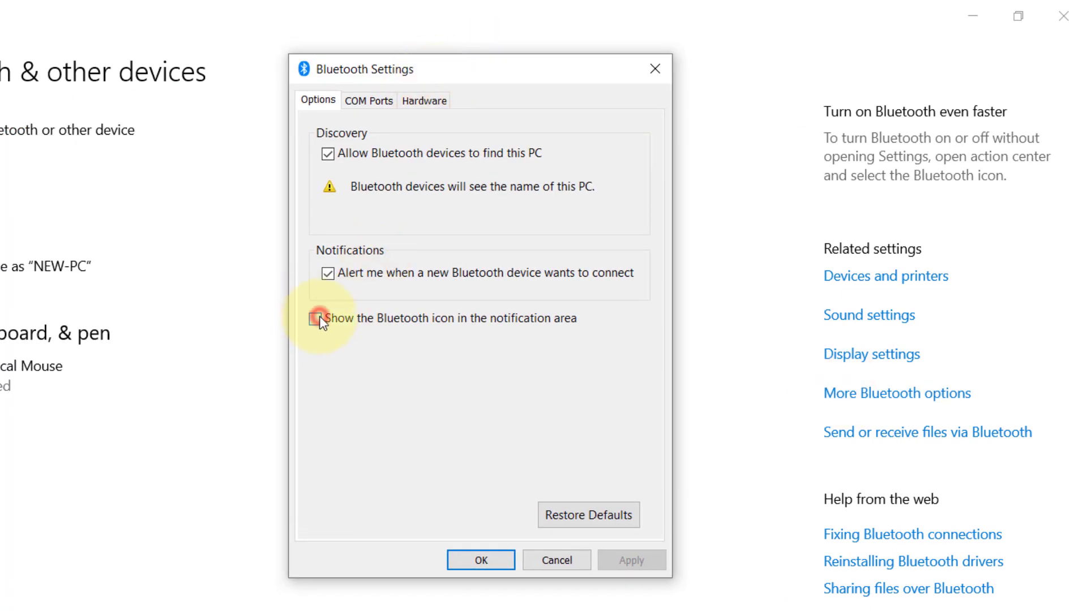
pyautogui.click(632, 569)
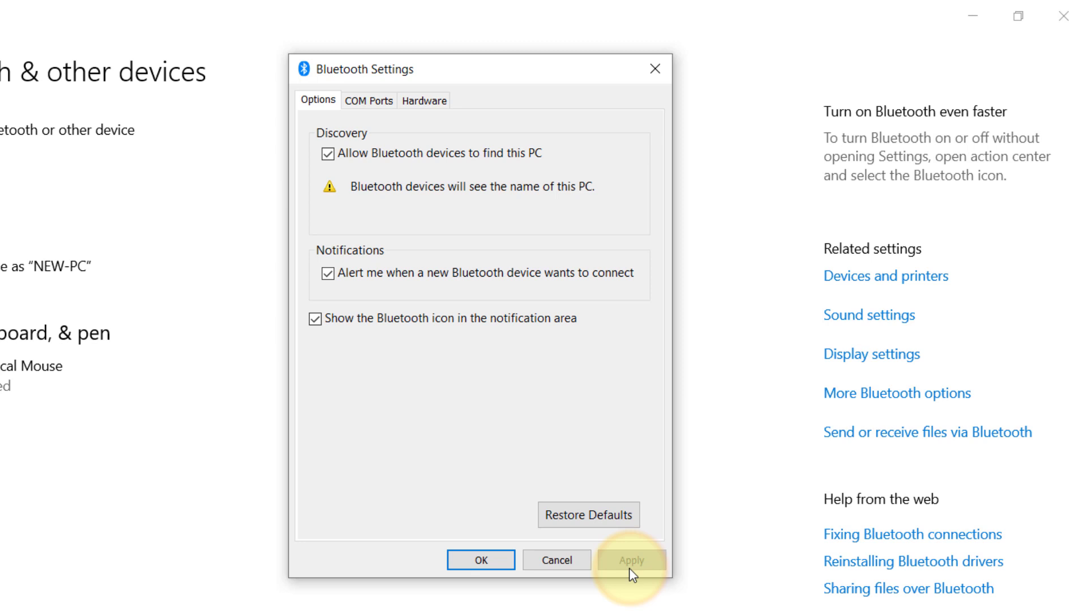
pyautogui.click(490, 564)
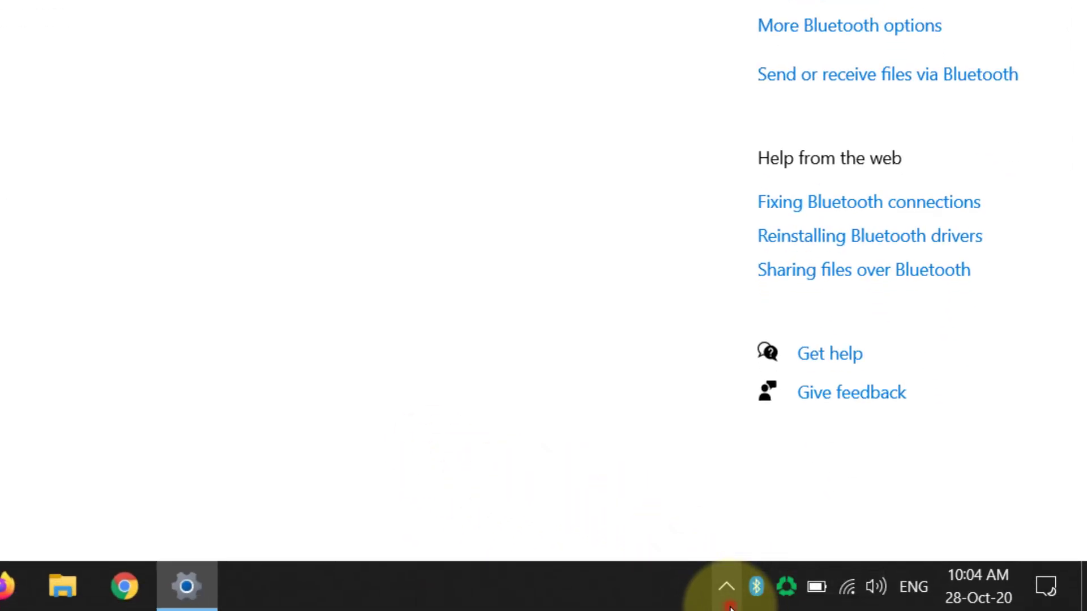
pyautogui.click(727, 587)
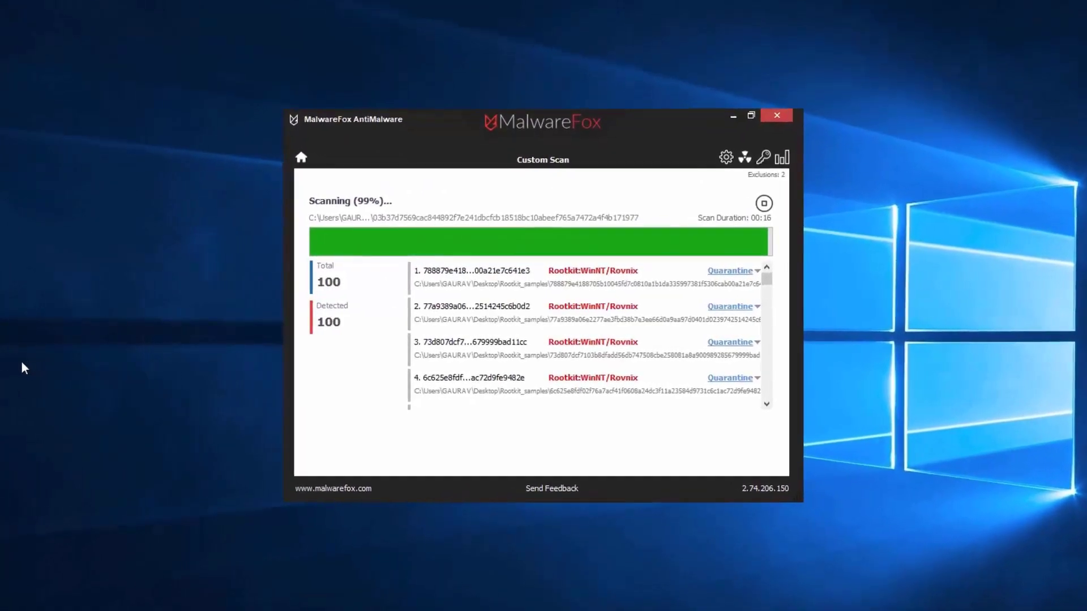
# Step: Clean MalwareFox's 100 detected objects and leave the completed scan results
pyautogui.scroll(-4, 767, 403)
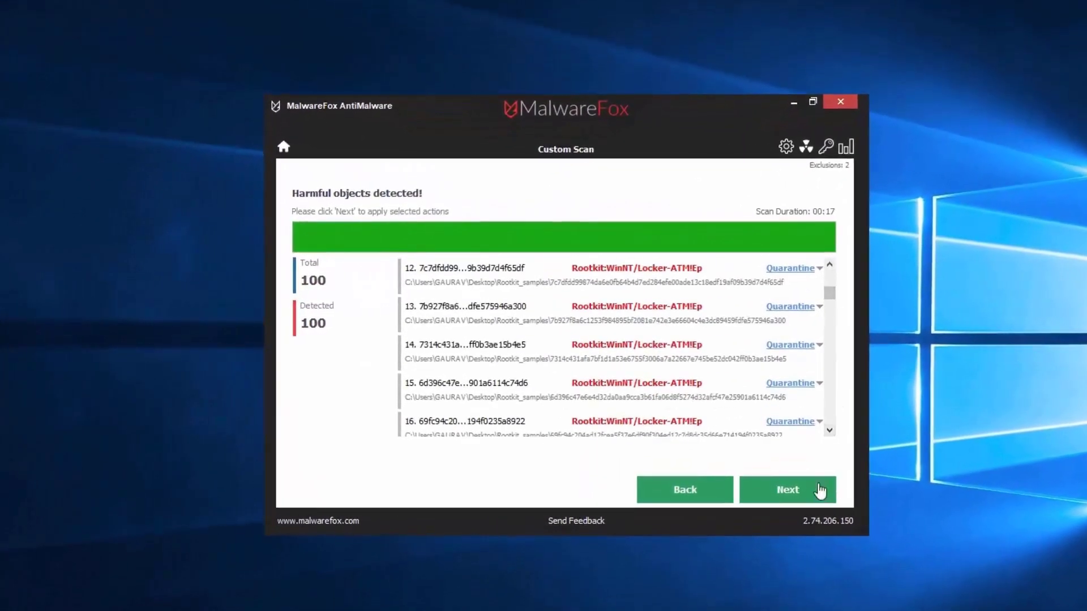
pyautogui.click(821, 491)
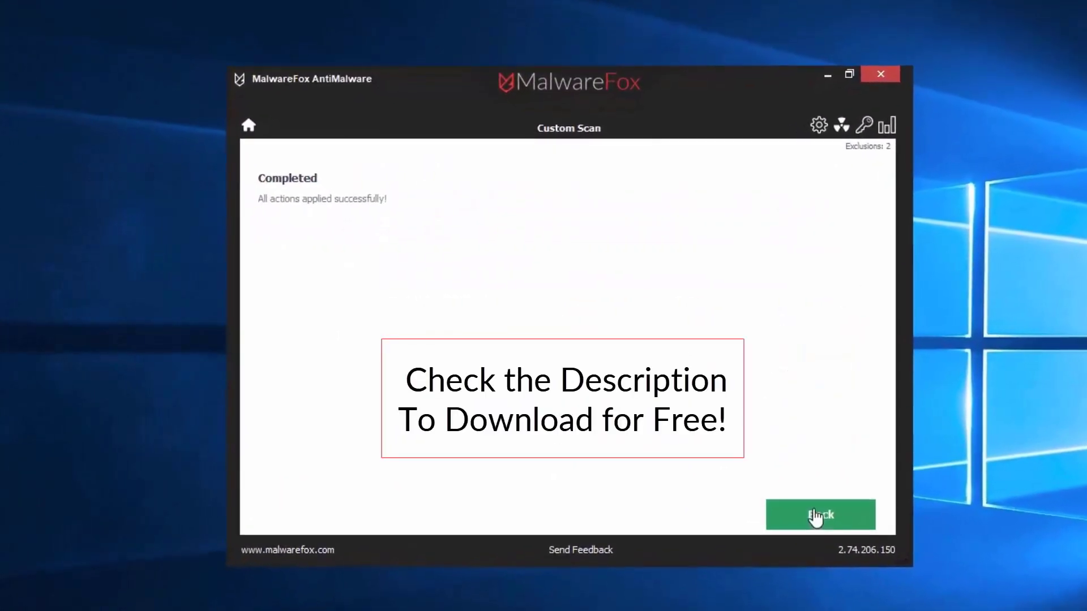
pyautogui.click(816, 516)
pyautogui.click(882, 74)
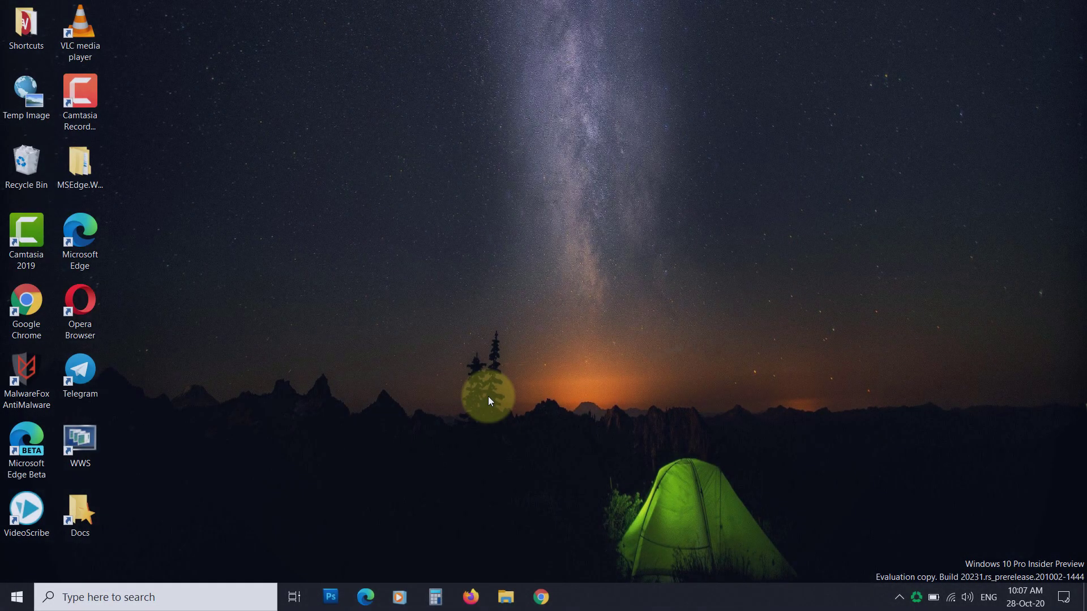
# Step: Refresh the desktop, run services.msc, and open the Bluetooth Support Service properties
pyautogui.rightClick(431, 279)
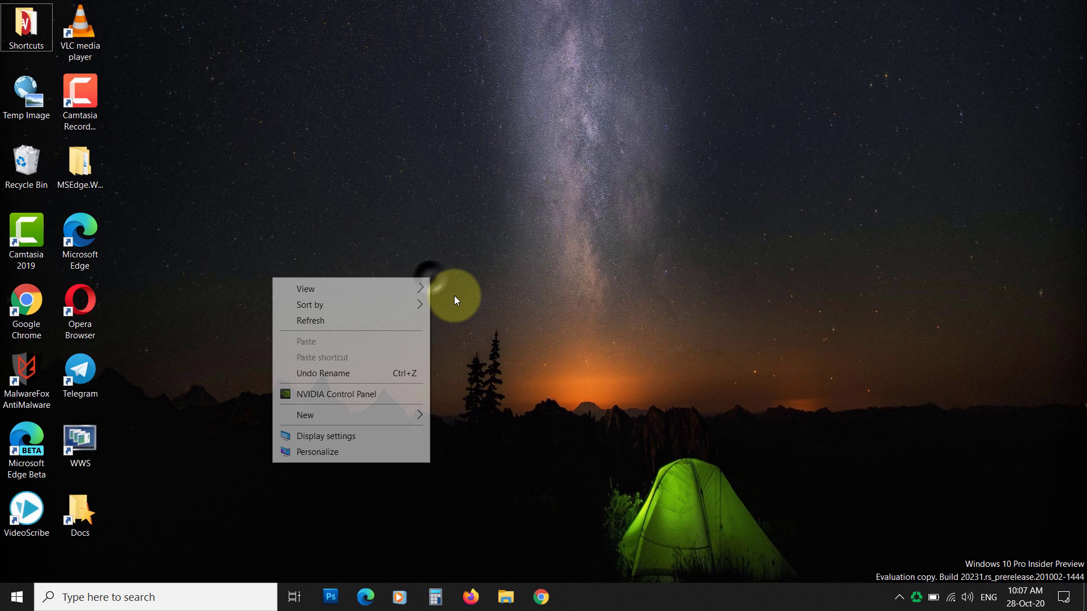
pyautogui.click(401, 321)
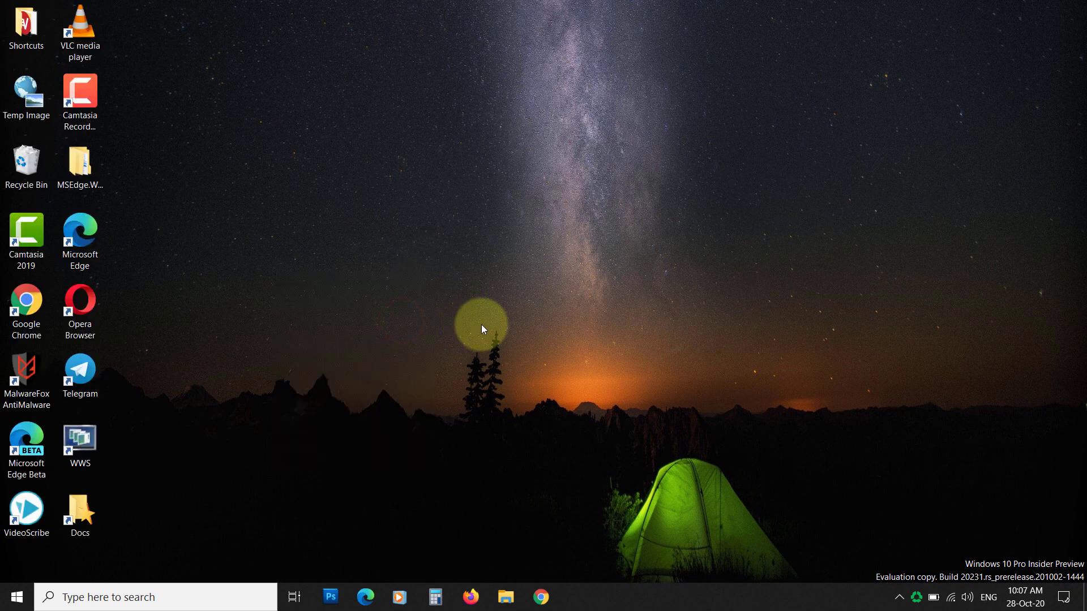
pyautogui.press('super+r')
pyautogui.write('se')
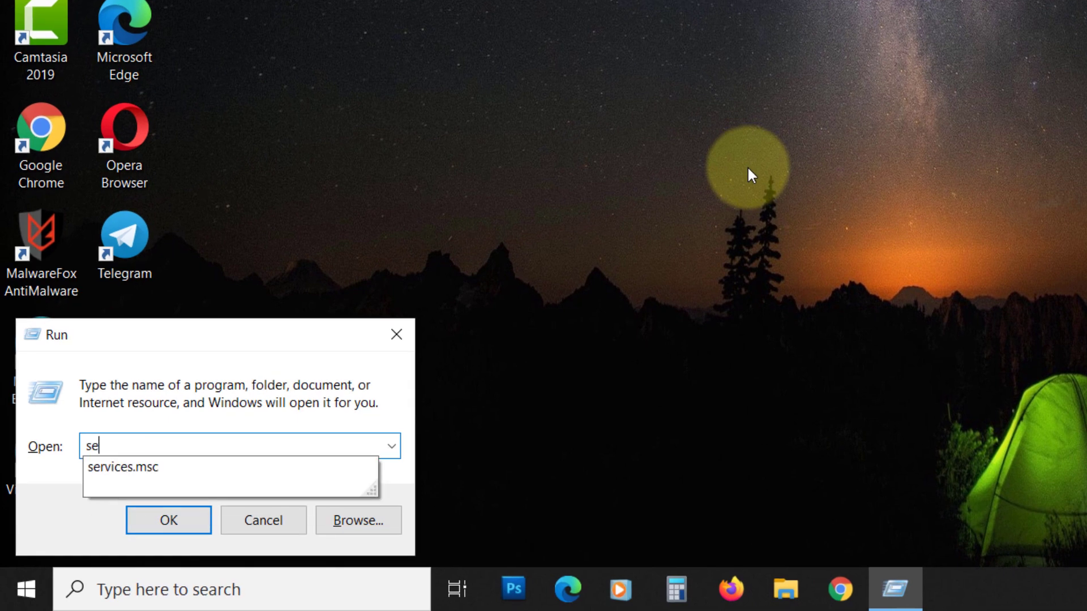
pyautogui.write('rvices.msc')
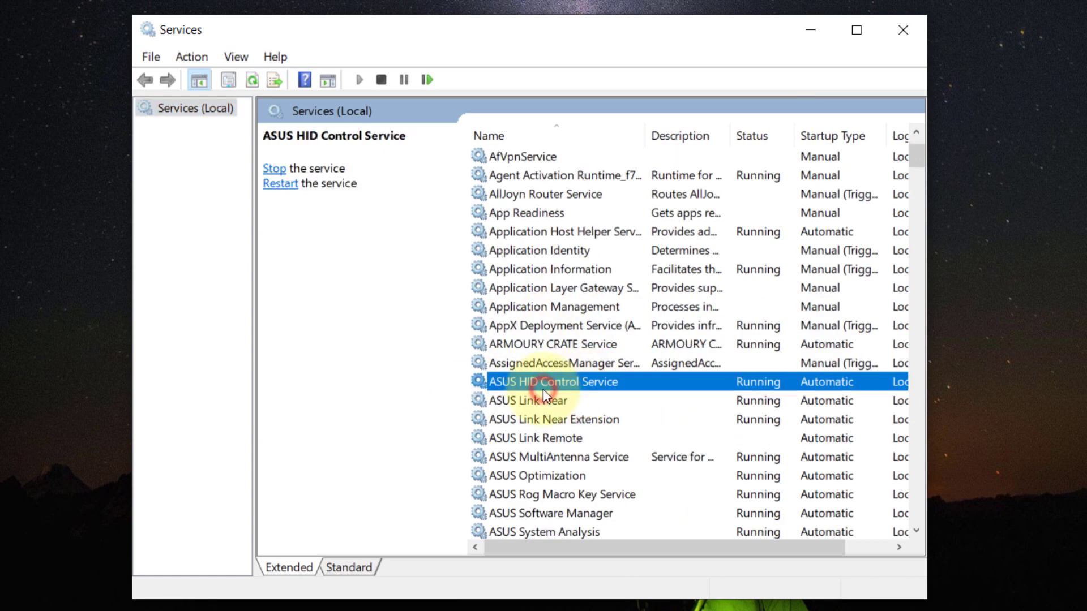
pyautogui.press('b')
pyautogui.click(528, 387)
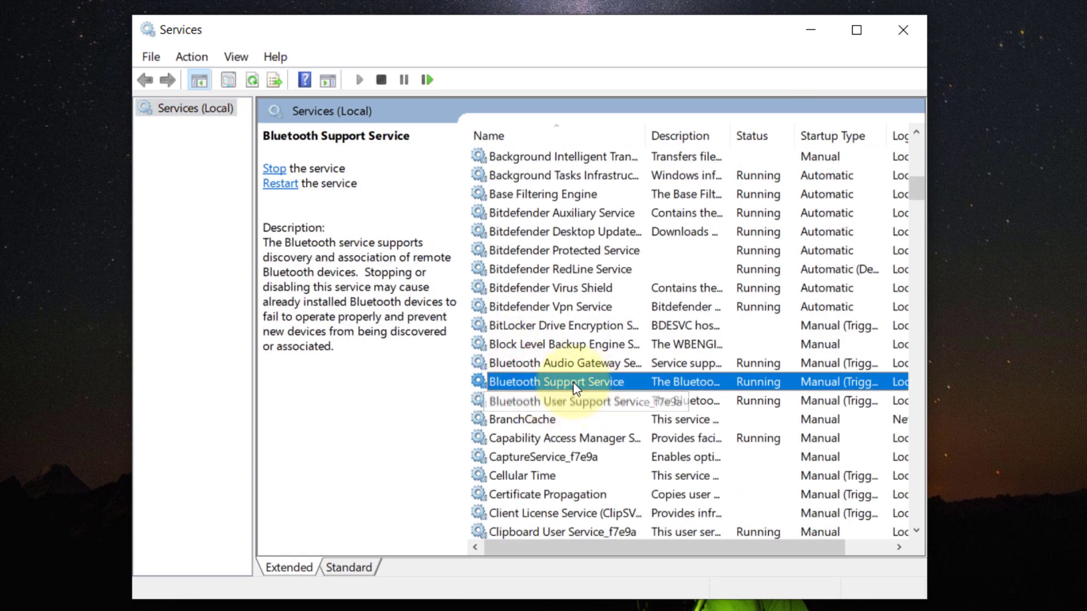
pyautogui.doubleClick(556, 383)
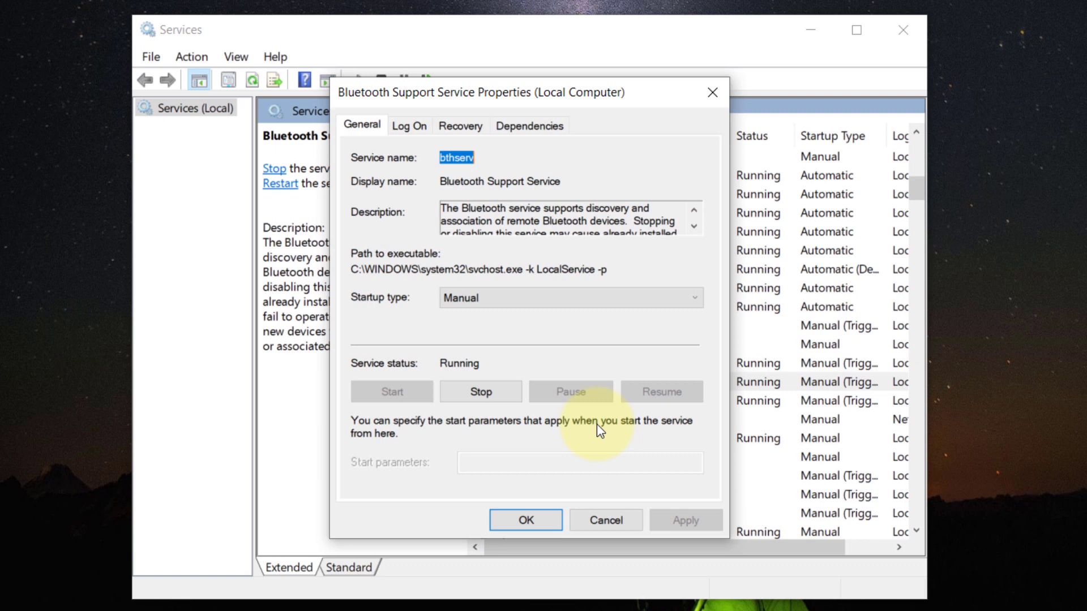
# Step: Keep startup type Manual, stop Bluetooth Support Service with its dependents, then start it again
pyautogui.click(491, 303)
pyautogui.click(491, 341)
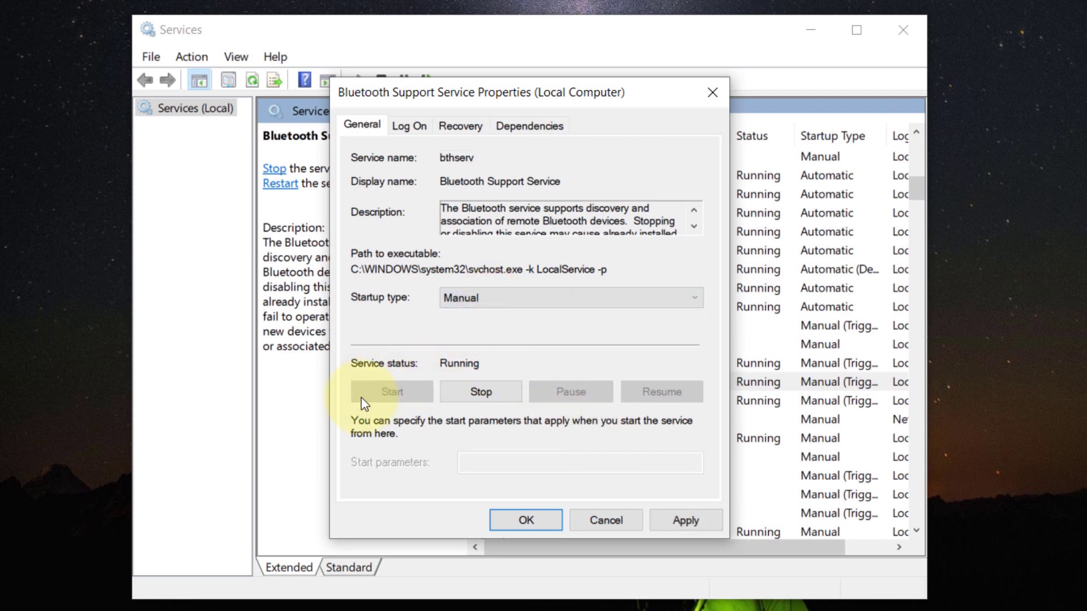
pyautogui.click(480, 391)
pyautogui.click(589, 439)
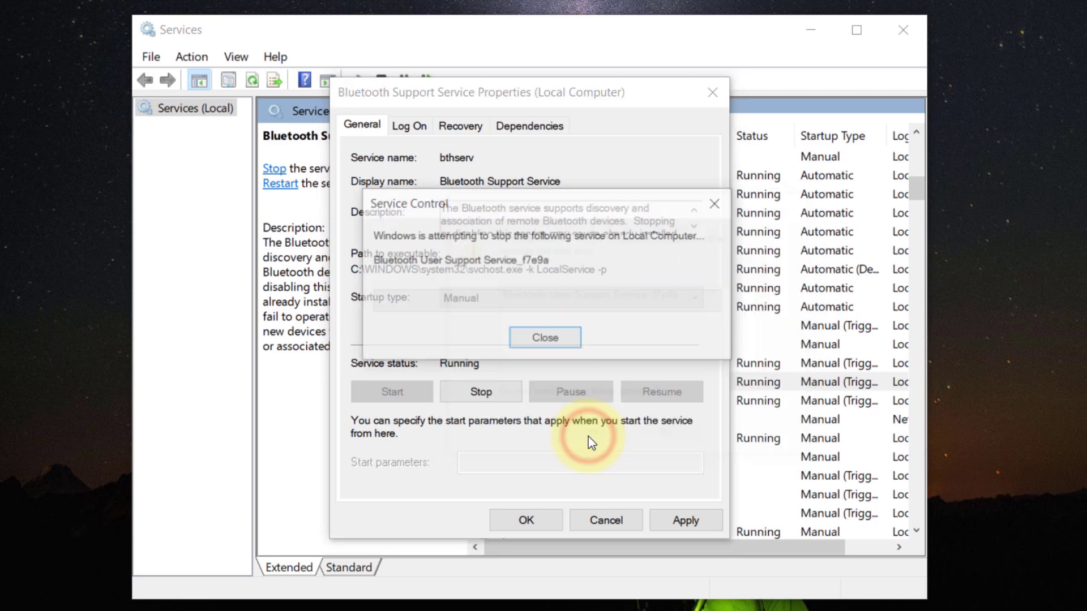
pyautogui.click(390, 391)
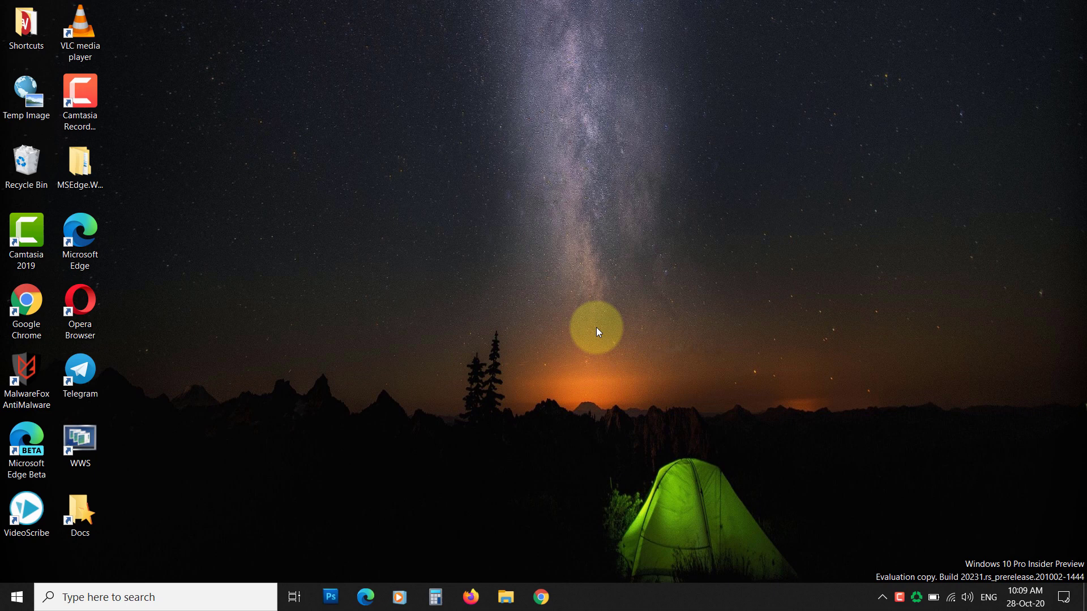
# Step: Refresh the desktop and browse File Explorer to C:\Windows\System32
pyautogui.rightClick(481, 156)
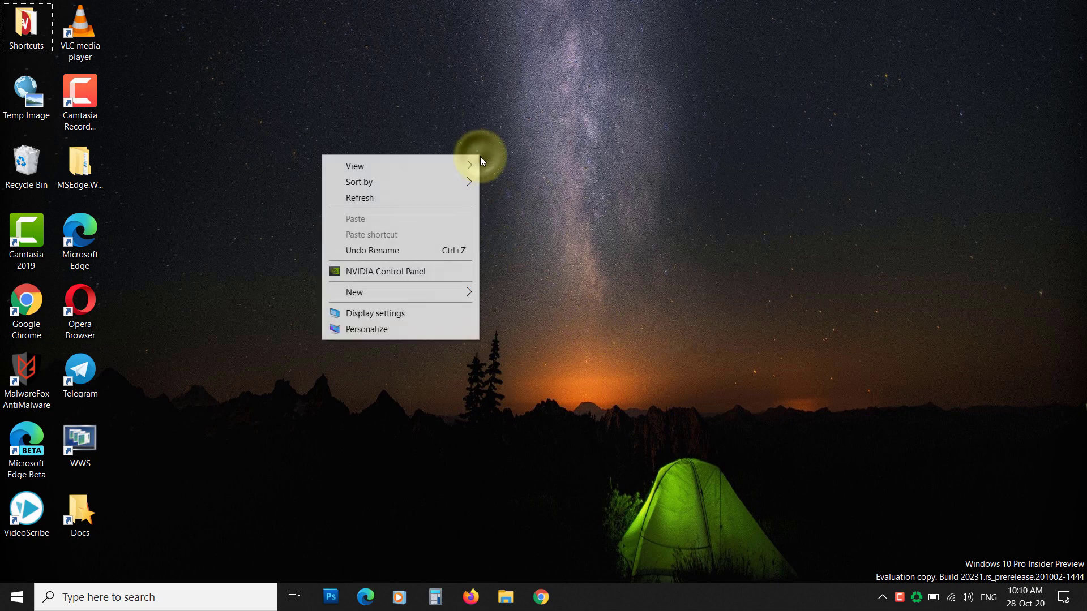
pyautogui.click(461, 203)
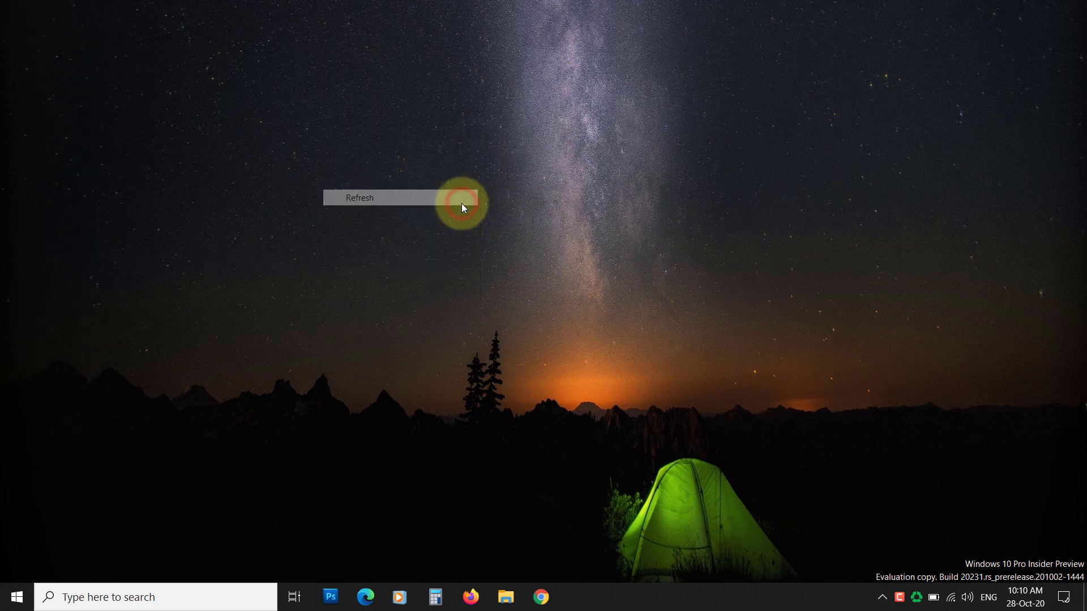
pyautogui.click(510, 603)
pyautogui.click(275, 258)
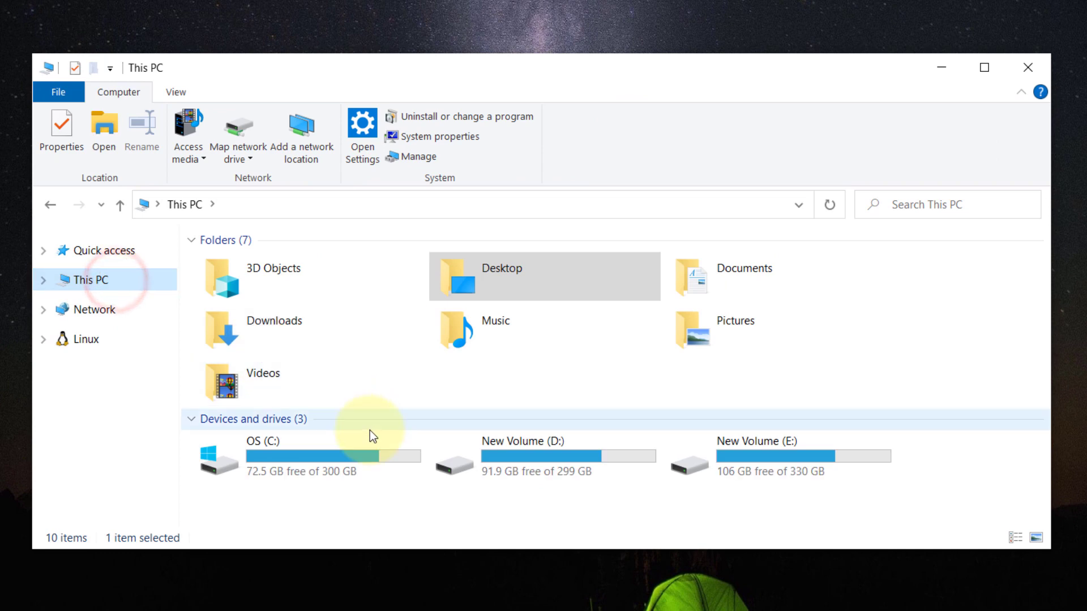
pyautogui.doubleClick(341, 457)
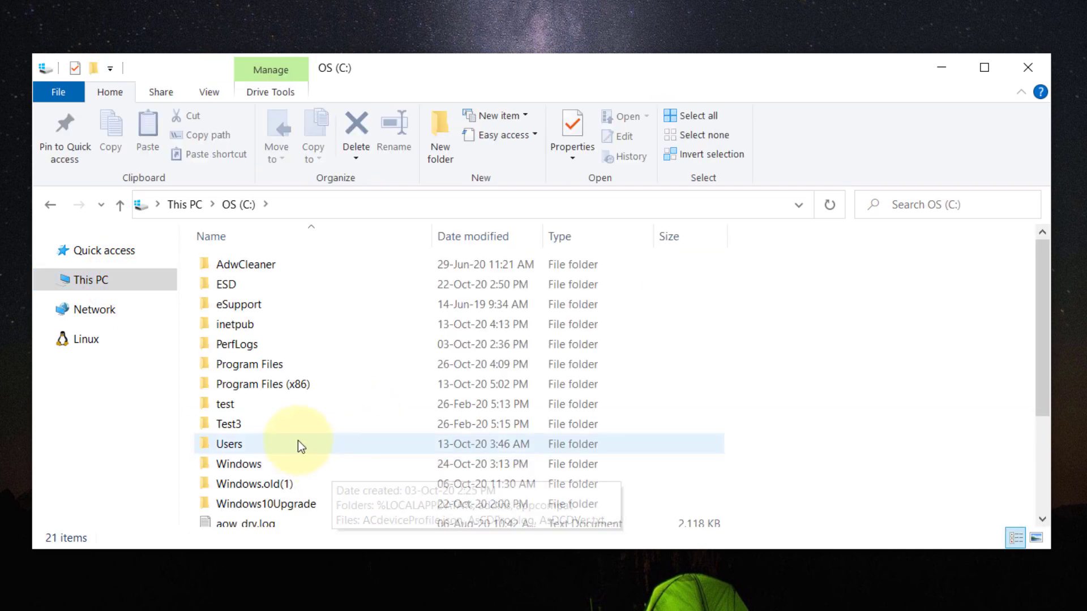
pyautogui.doubleClick(285, 466)
pyautogui.click(309, 465)
pyautogui.click(334, 440)
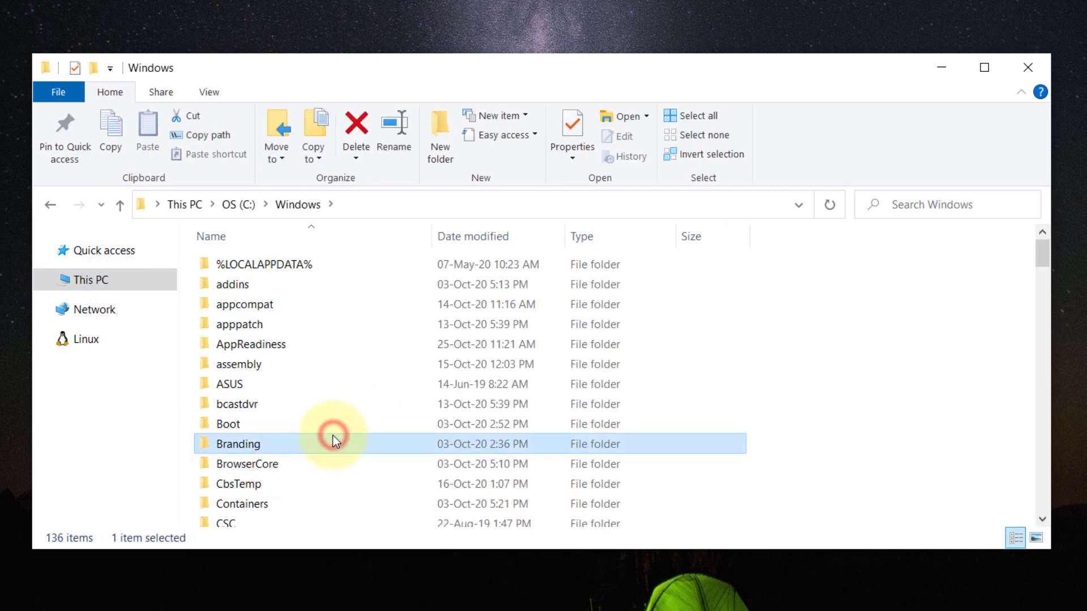
pyautogui.scroll(-20, 339, 419)
pyautogui.doubleClick(243, 284)
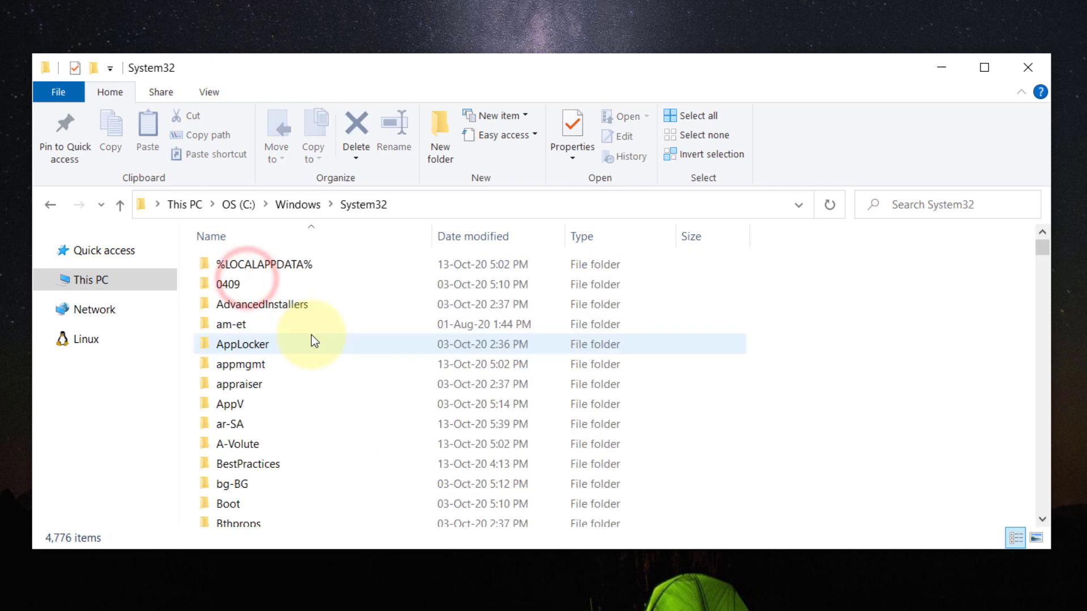
# Step: Find fsquirt.exe in System32 and launch it
pyautogui.click(311, 335)
pyautogui.write('fs')
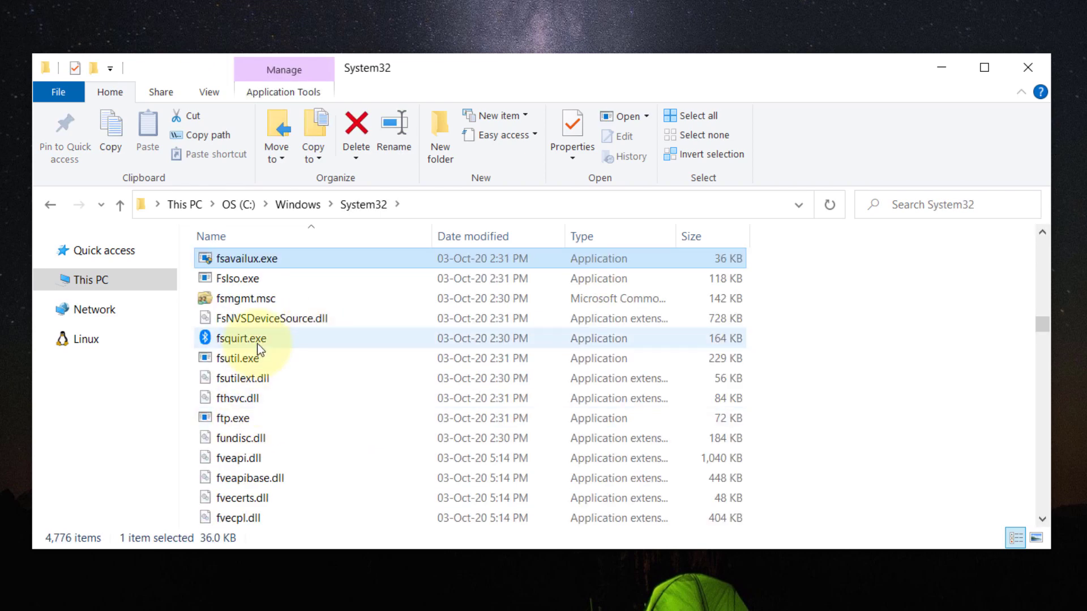
pyautogui.click(260, 343)
pyautogui.doubleClick(253, 343)
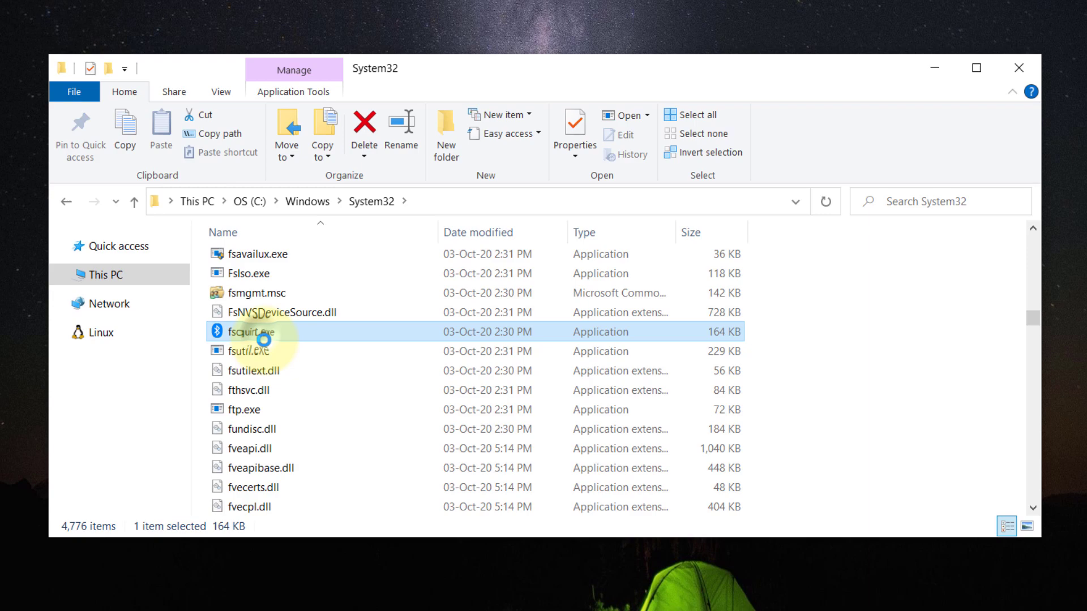
# Step: Copy fsquirt.exe and paste it onto the desktop
pyautogui.rightClick(264, 334)
pyautogui.click(238, 500)
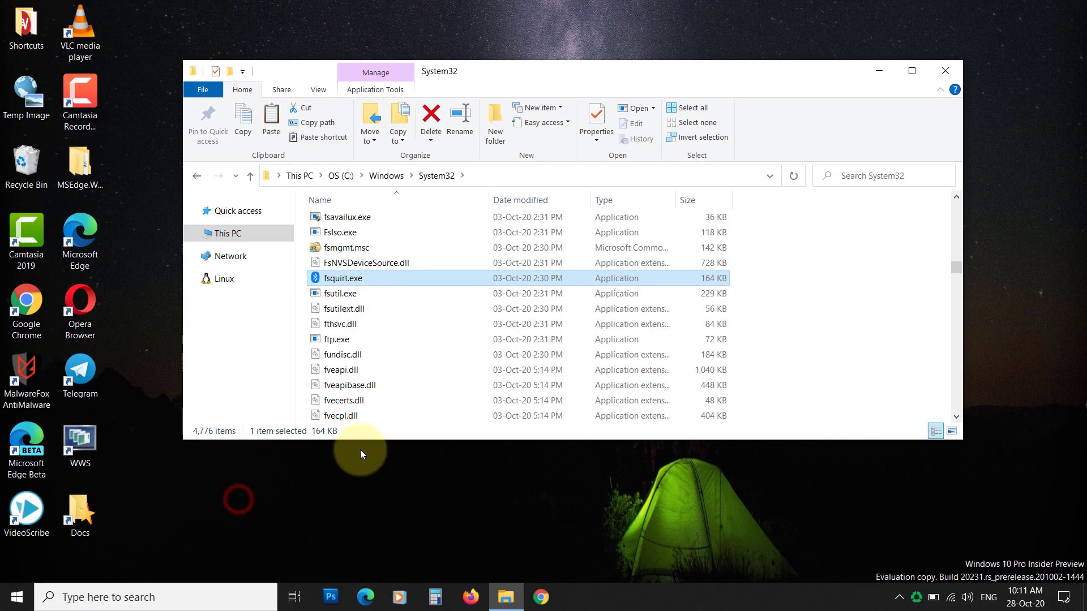
pyautogui.click(879, 73)
pyautogui.rightClick(364, 199)
pyautogui.click(304, 262)
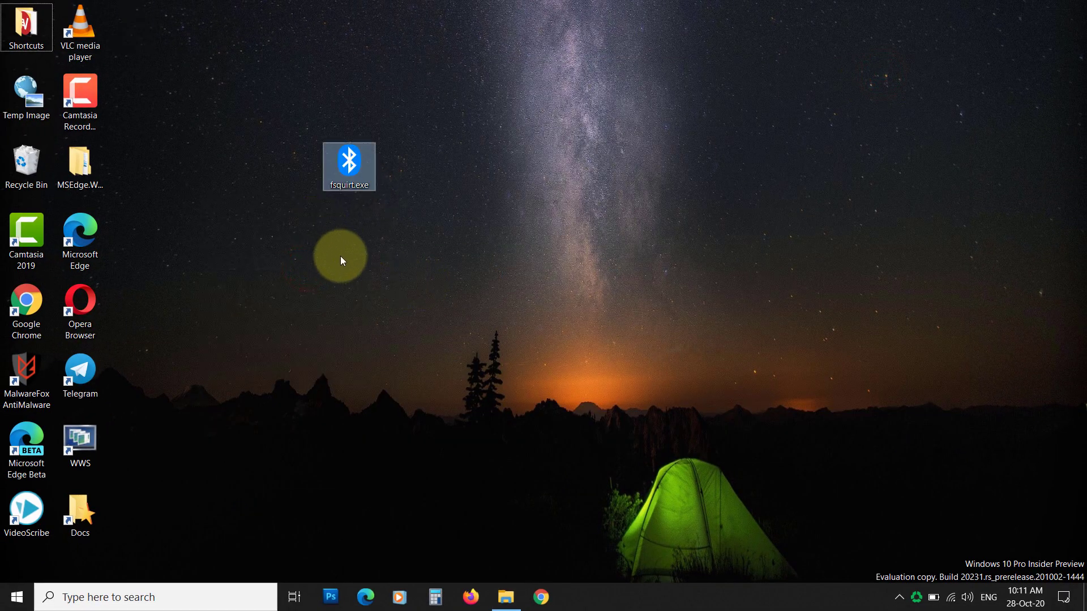
pyautogui.click(373, 243)
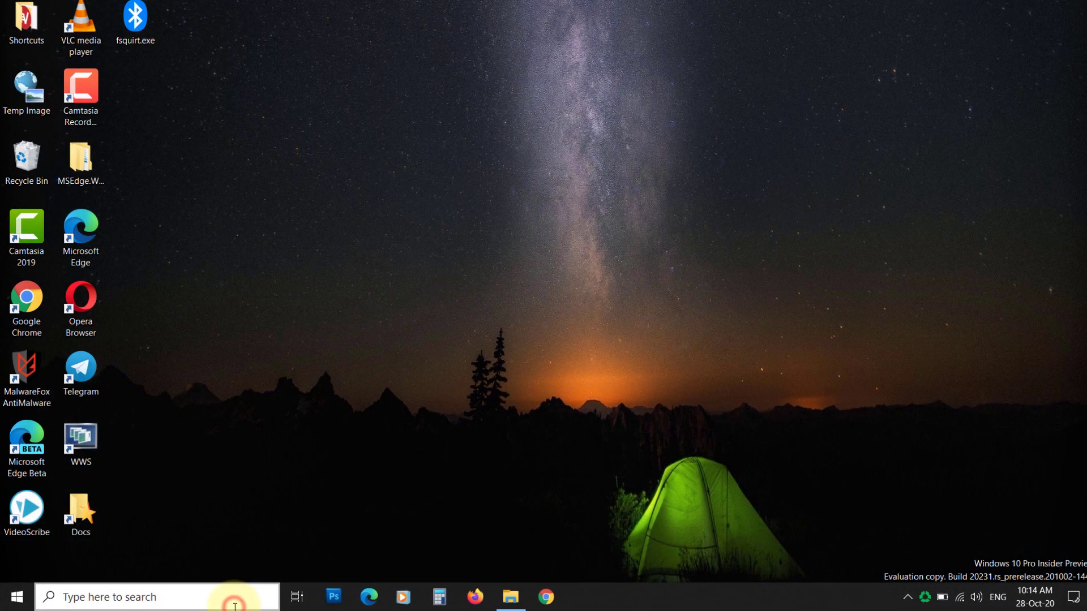
# Step: Open Device Manager and auto-search for an updated Intel(R) Wireless Bluetooth(R) driver
pyautogui.click(234, 597)
pyautogui.write('device manage')
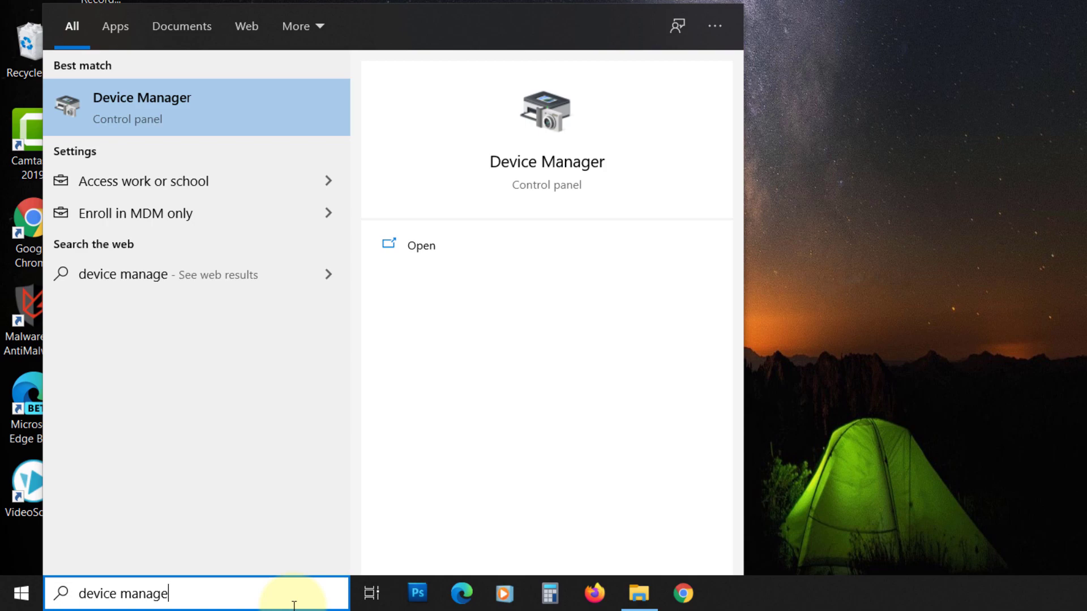
pyautogui.write('r')
pyautogui.click(169, 110)
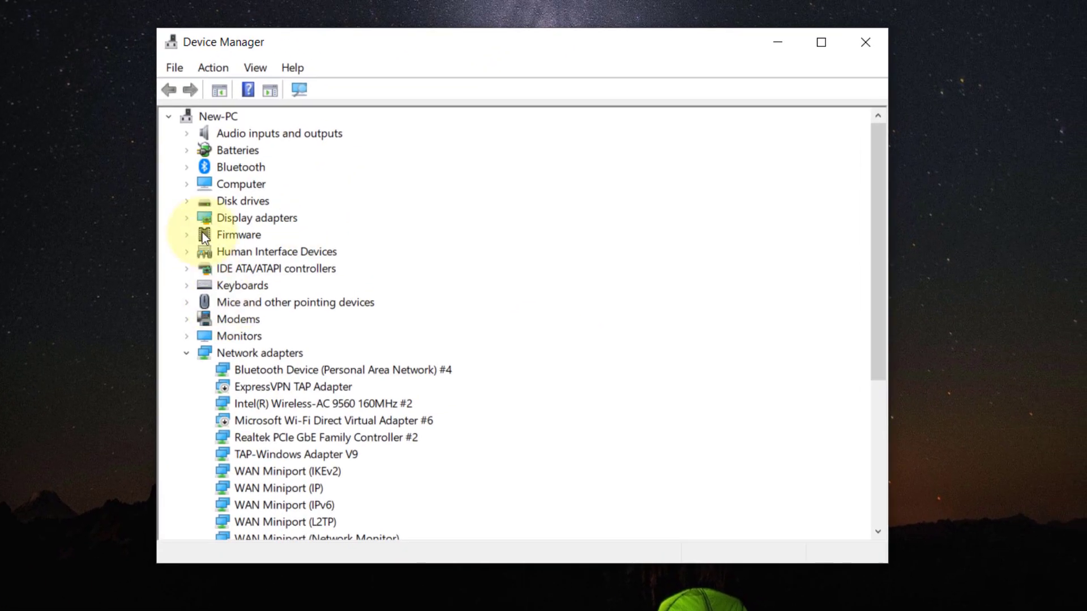
pyautogui.click(189, 167)
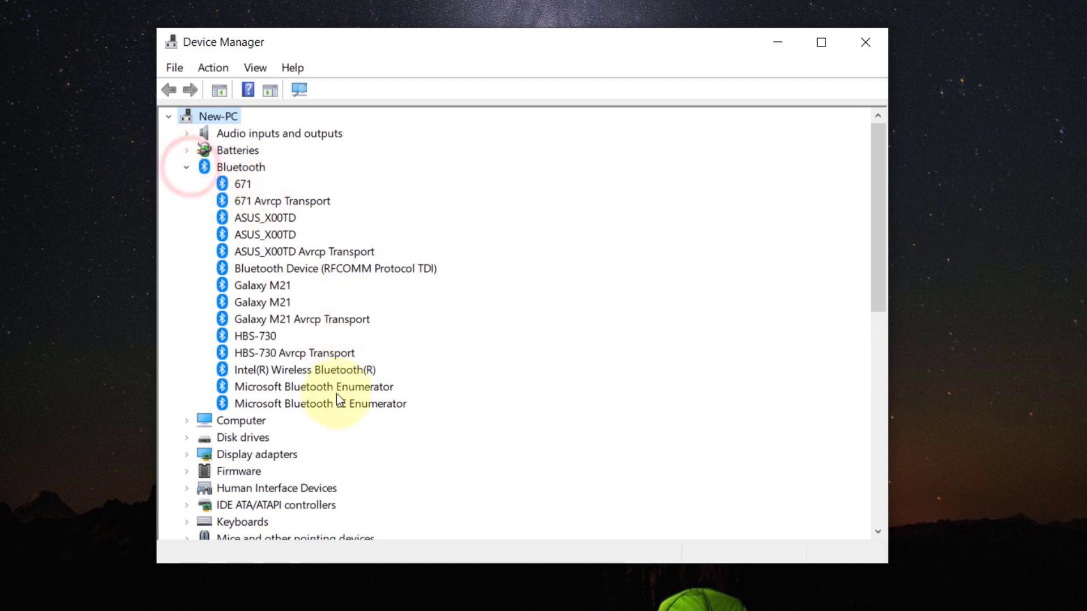
pyautogui.rightClick(280, 375)
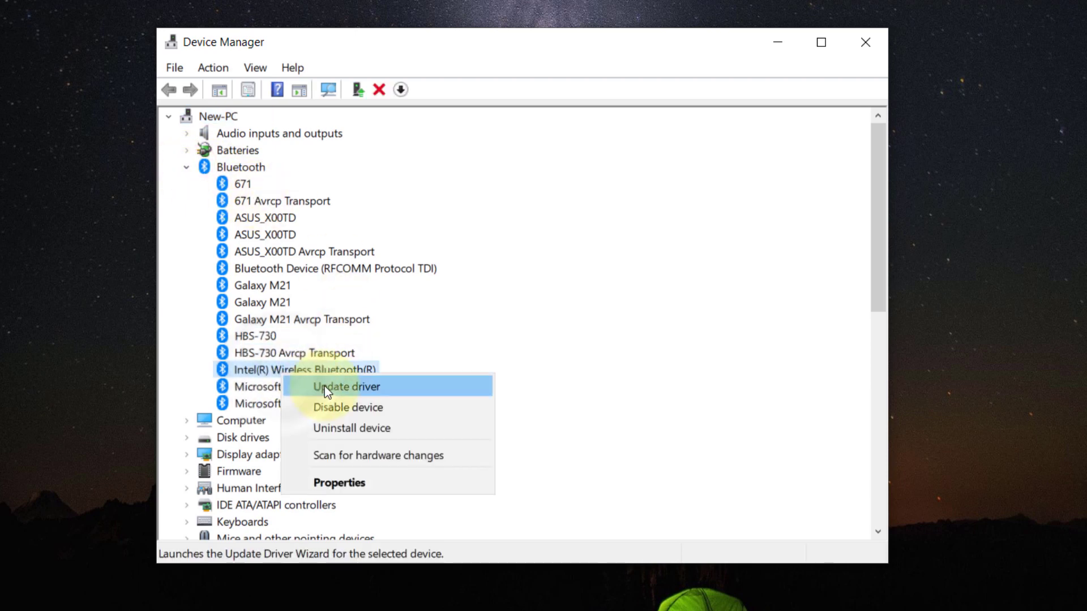
pyautogui.click(363, 385)
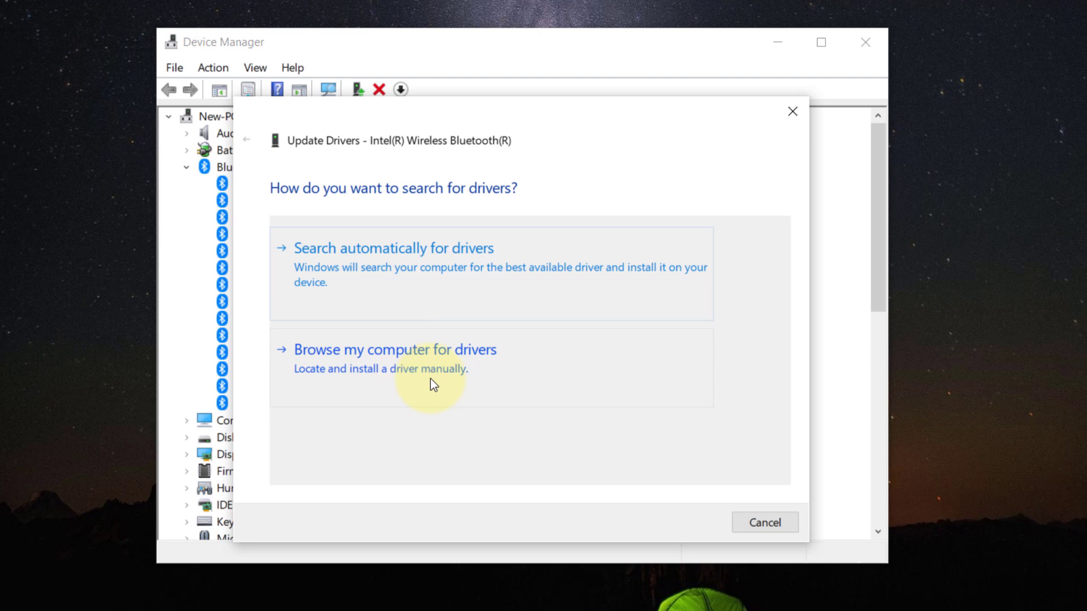
pyautogui.click(382, 290)
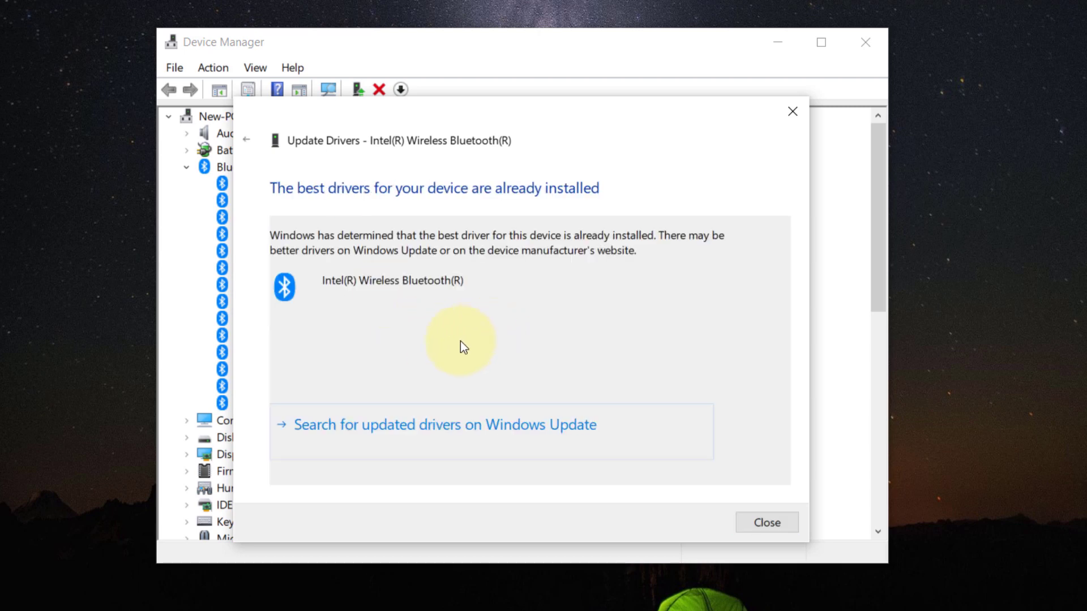
# Step: Uninstall the Intel(R) Wireless Bluetooth(R) adapter in Device Manager, then refresh the desktop
pyautogui.click(761, 525)
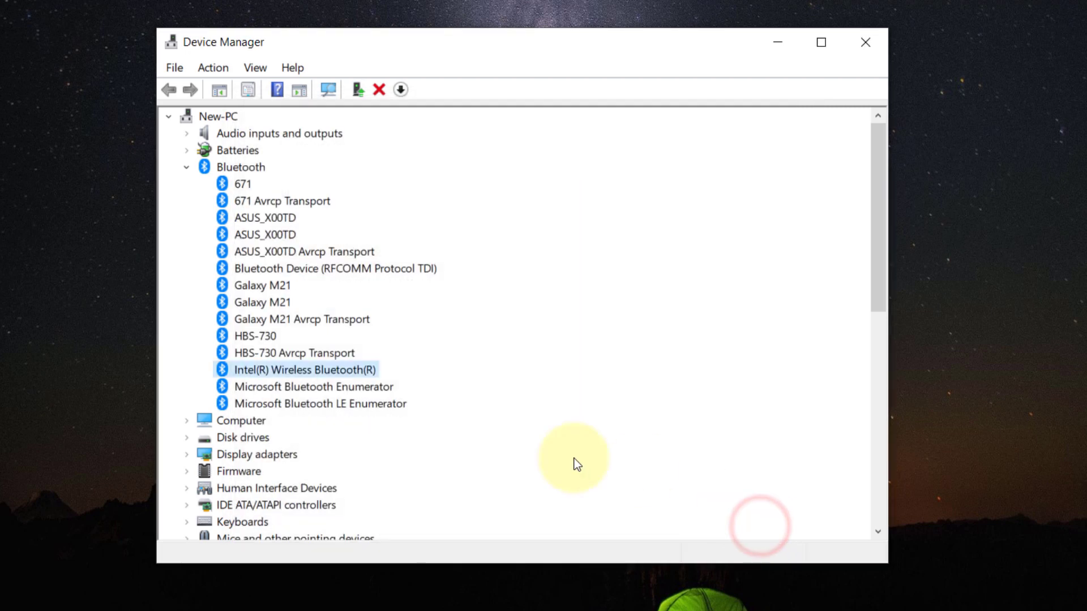
pyautogui.rightClick(287, 370)
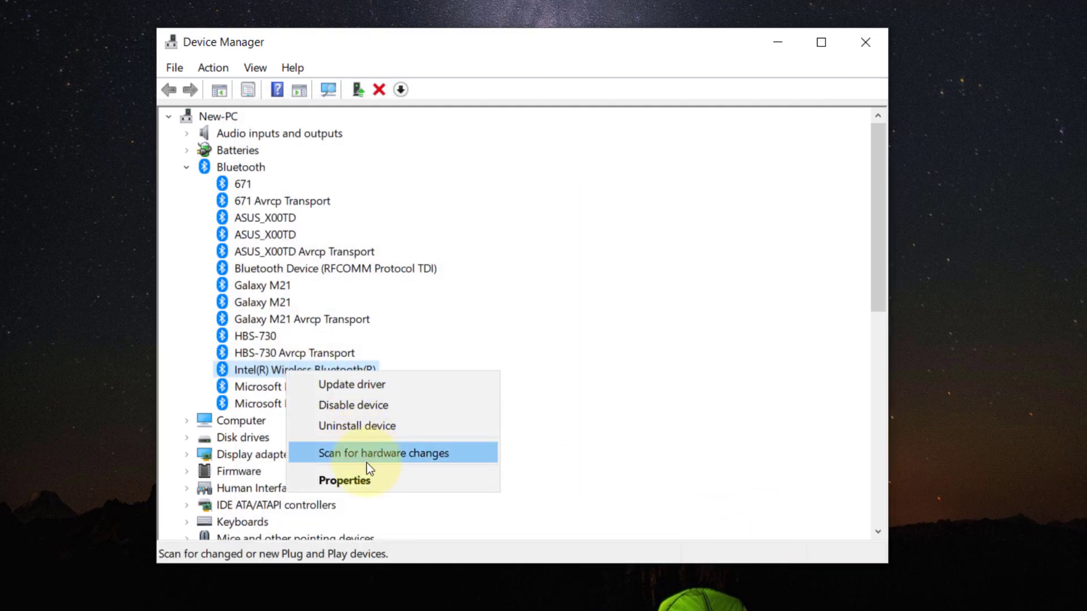
pyautogui.click(383, 420)
pyautogui.click(546, 449)
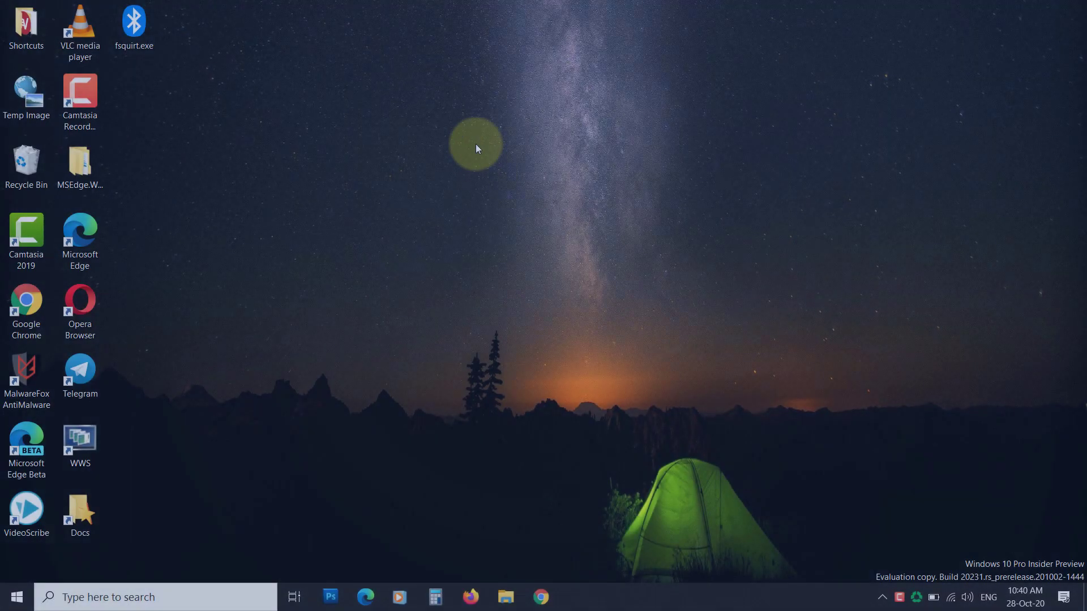
pyautogui.rightClick(475, 144)
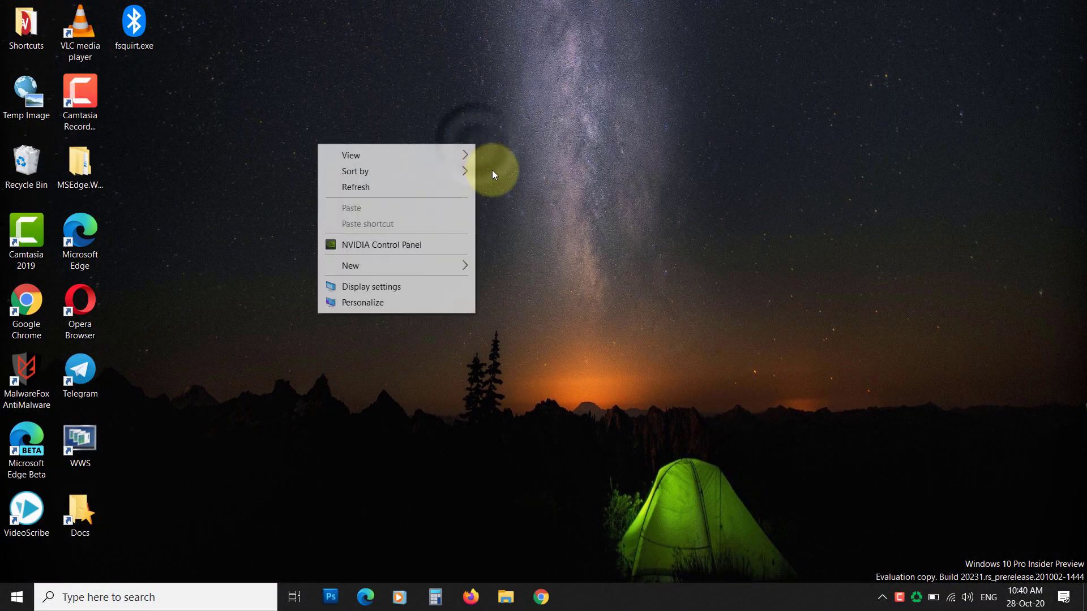
pyautogui.click(445, 189)
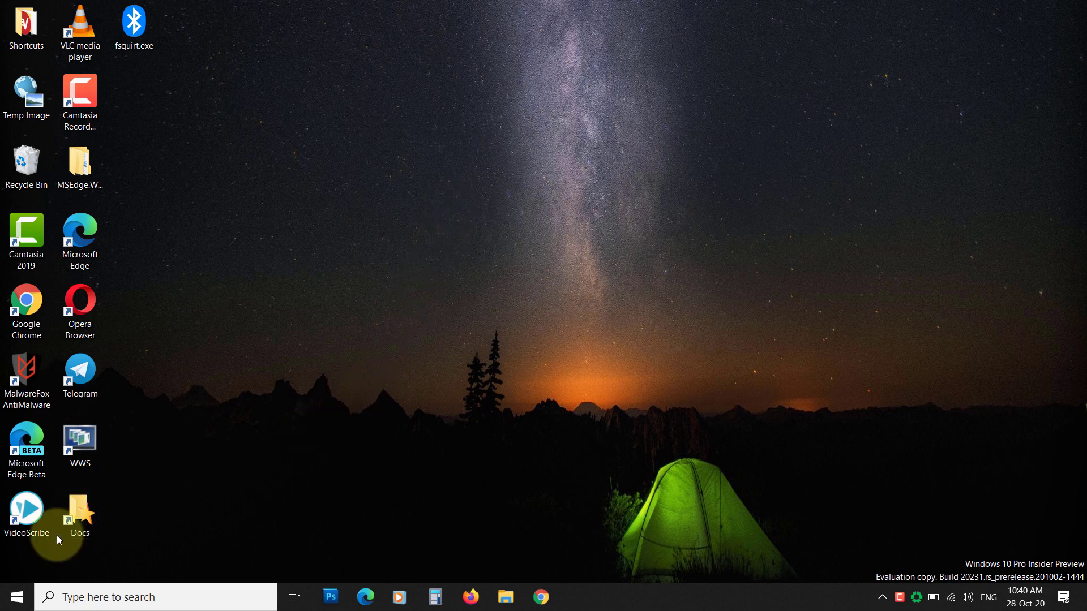
# Step: Reopen Device Manager, scan for hardware changes, and bring up the Start menu's power options
pyautogui.click(212, 597)
pyautogui.write('Device ma')
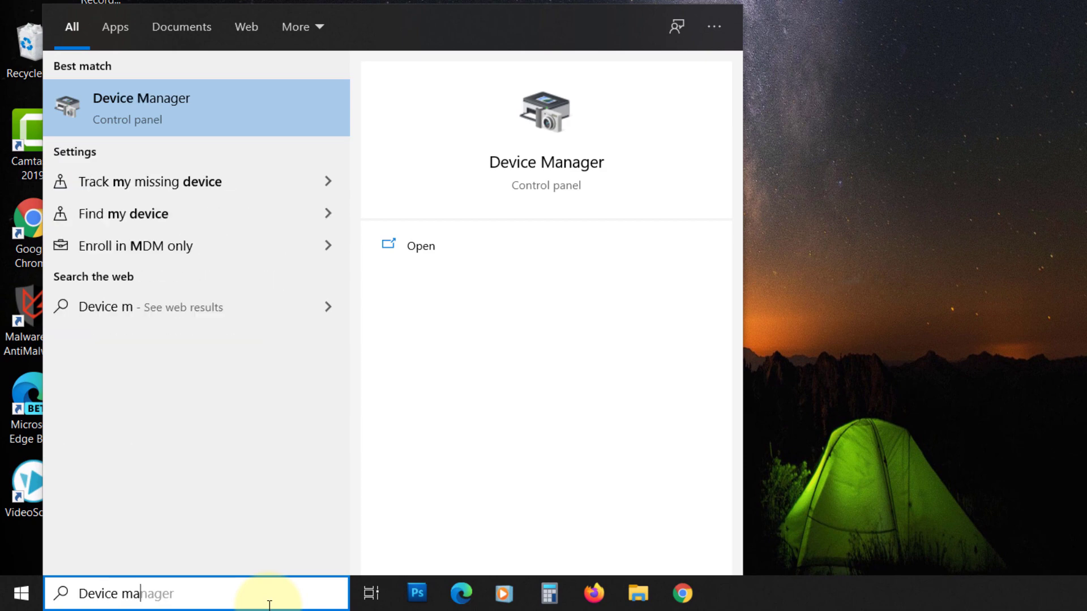
pyautogui.write('nager')
pyautogui.click(185, 118)
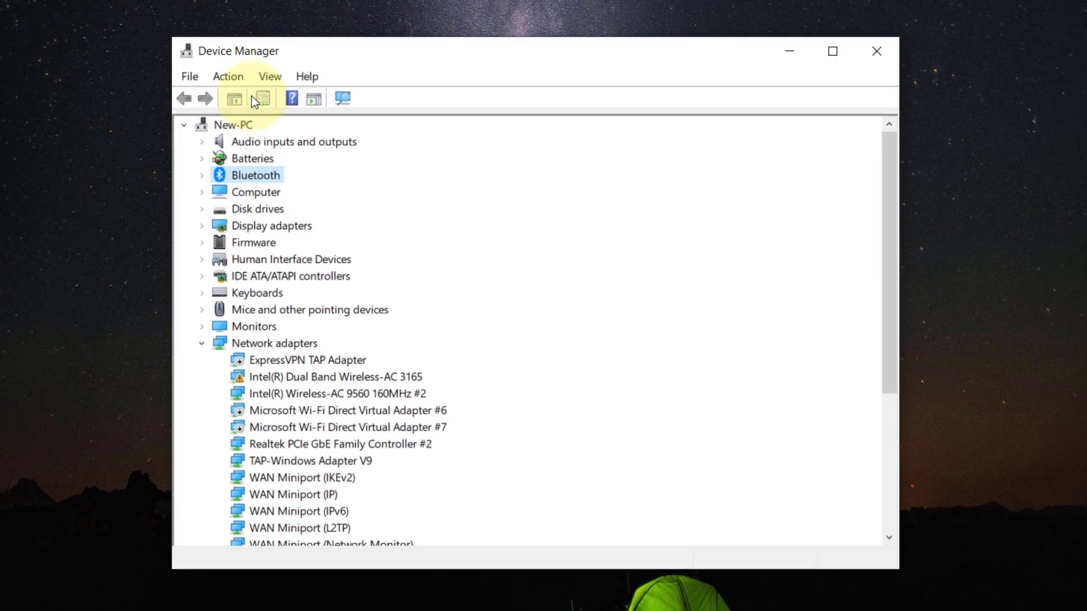
pyautogui.click(241, 81)
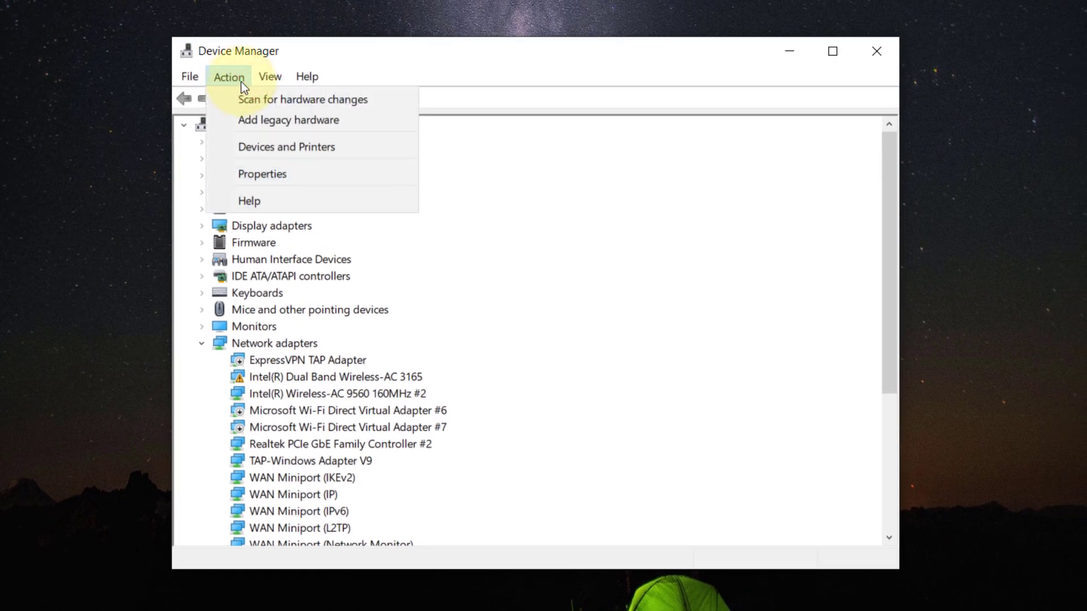
pyautogui.click(251, 99)
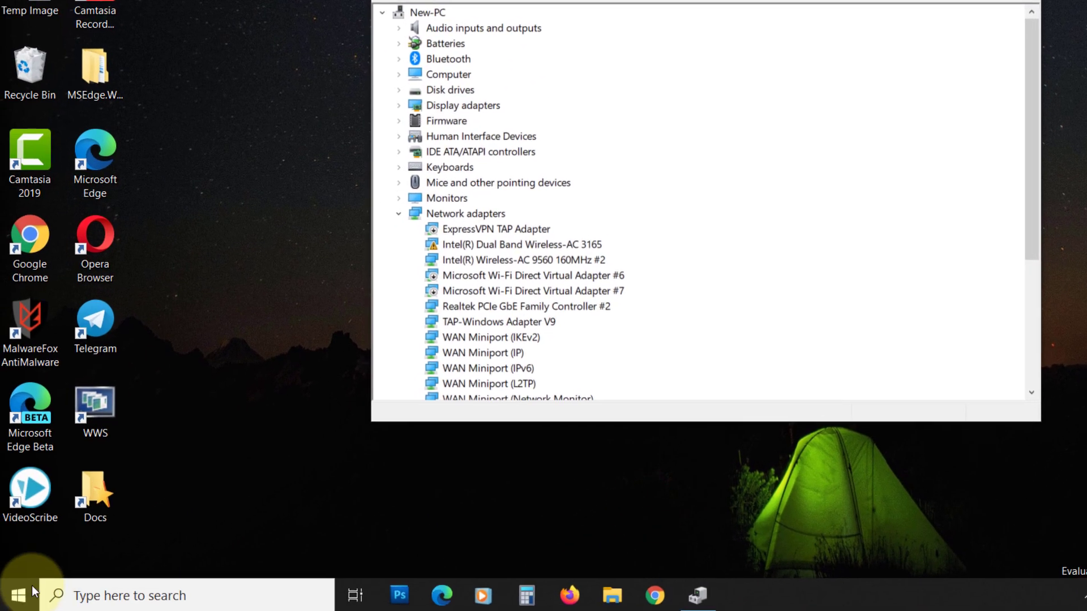
pyautogui.click(21, 594)
pyautogui.click(21, 556)
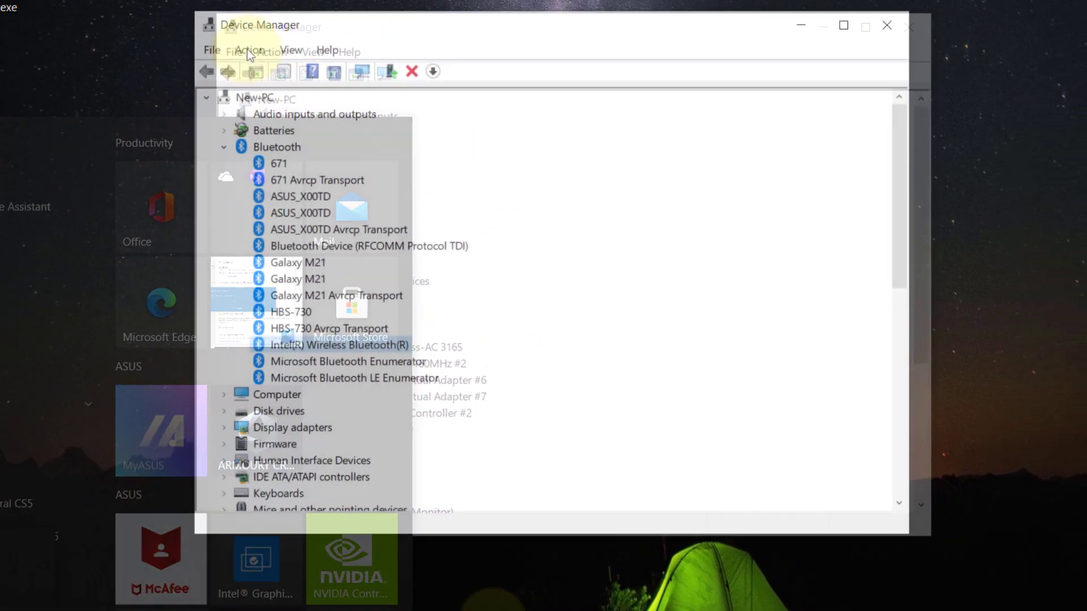
# Step: Start Add legacy hardware and choose a manual install of Network adapters
pyautogui.click(204, 75)
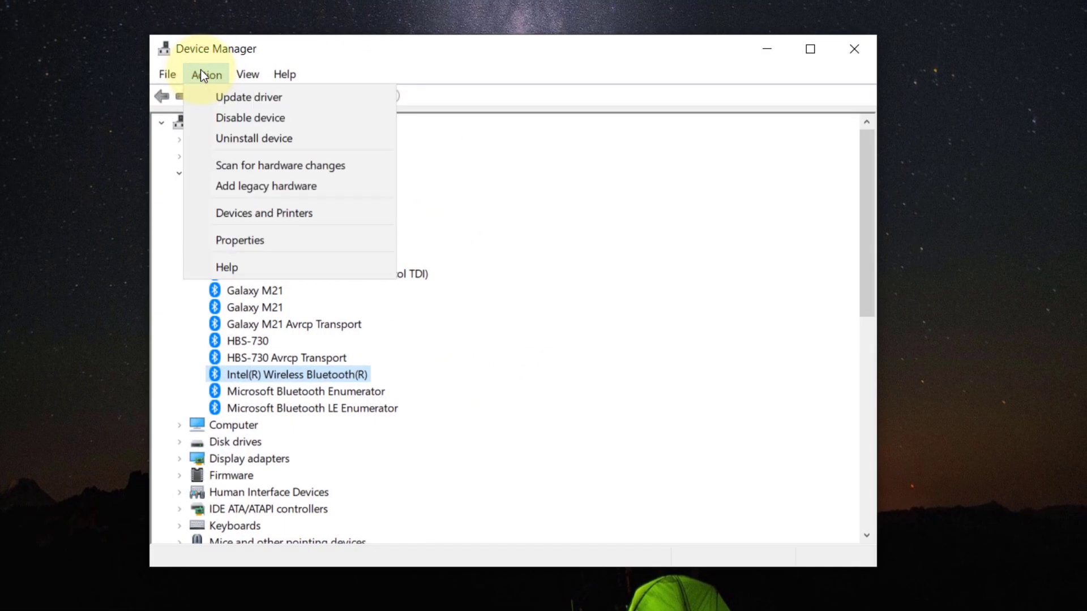
pyautogui.click(258, 190)
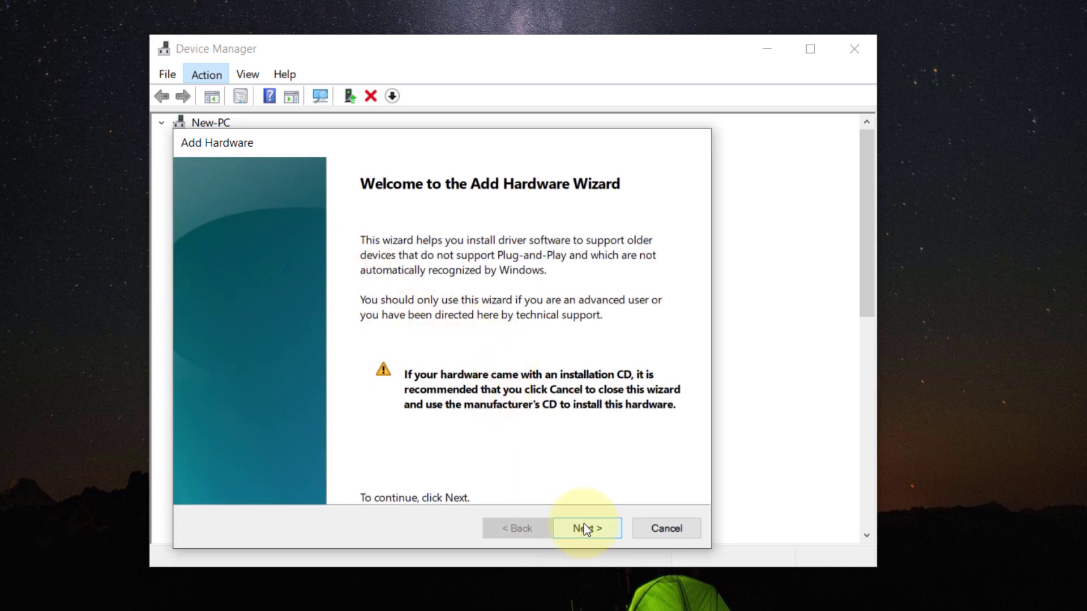
pyautogui.click(587, 529)
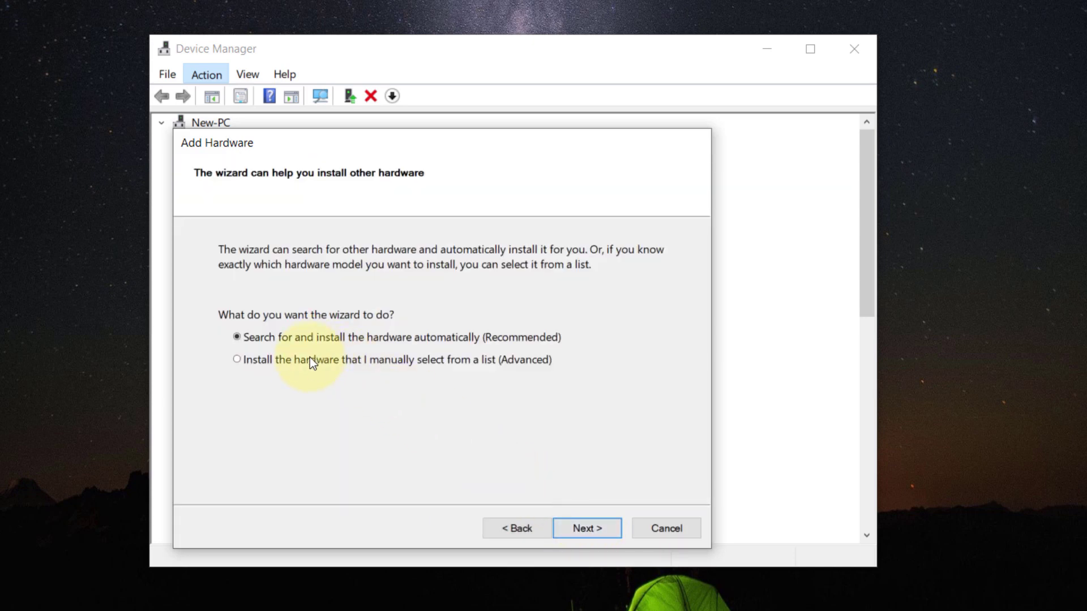
pyautogui.click(600, 529)
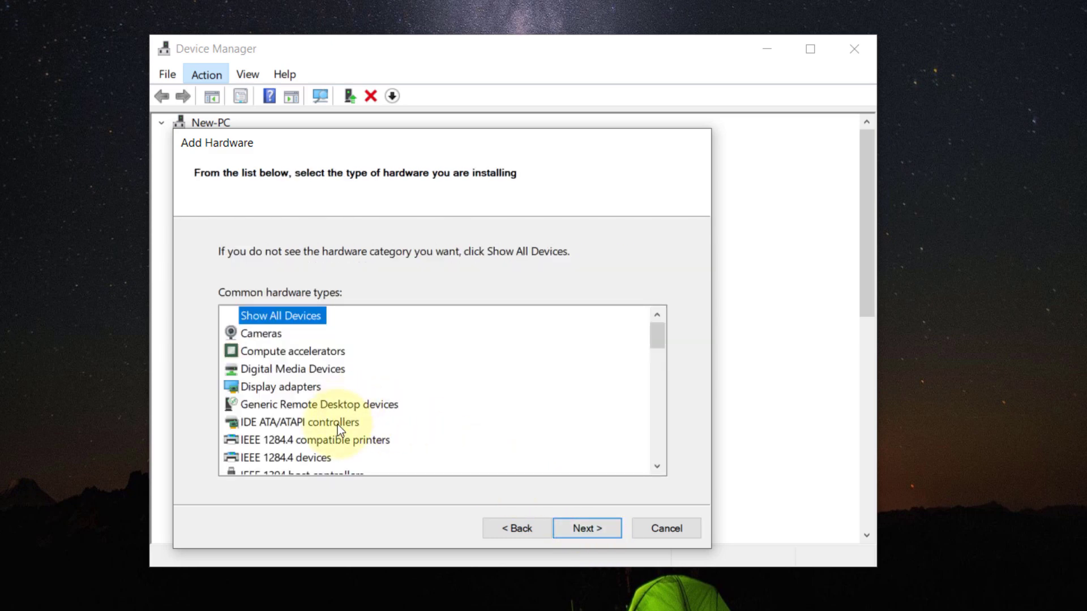
pyautogui.scroll(-5, 337, 425)
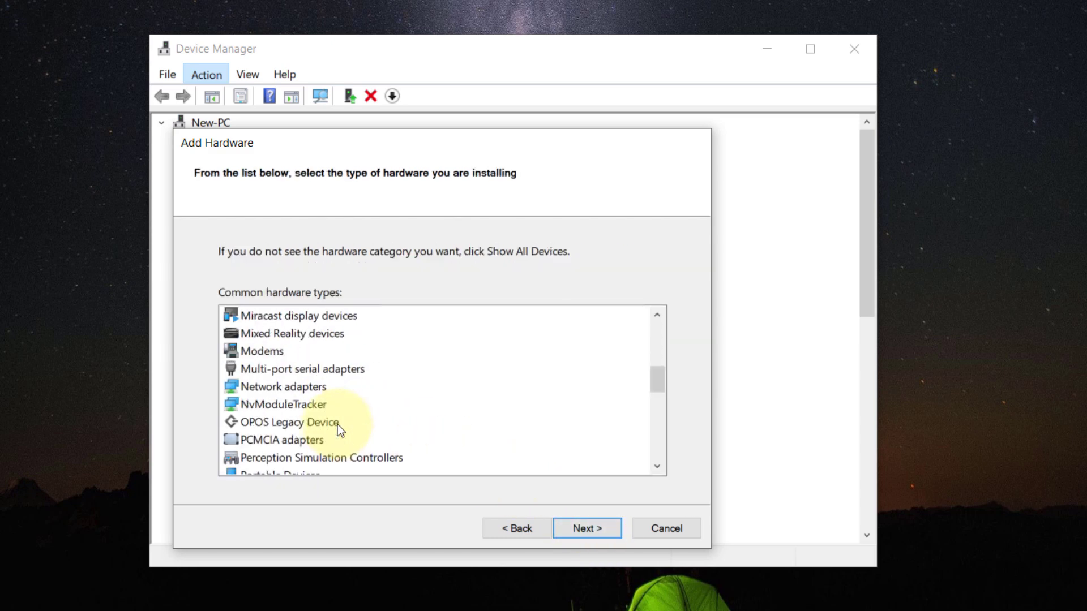
pyautogui.scroll(-1, 334, 425)
pyautogui.click(276, 335)
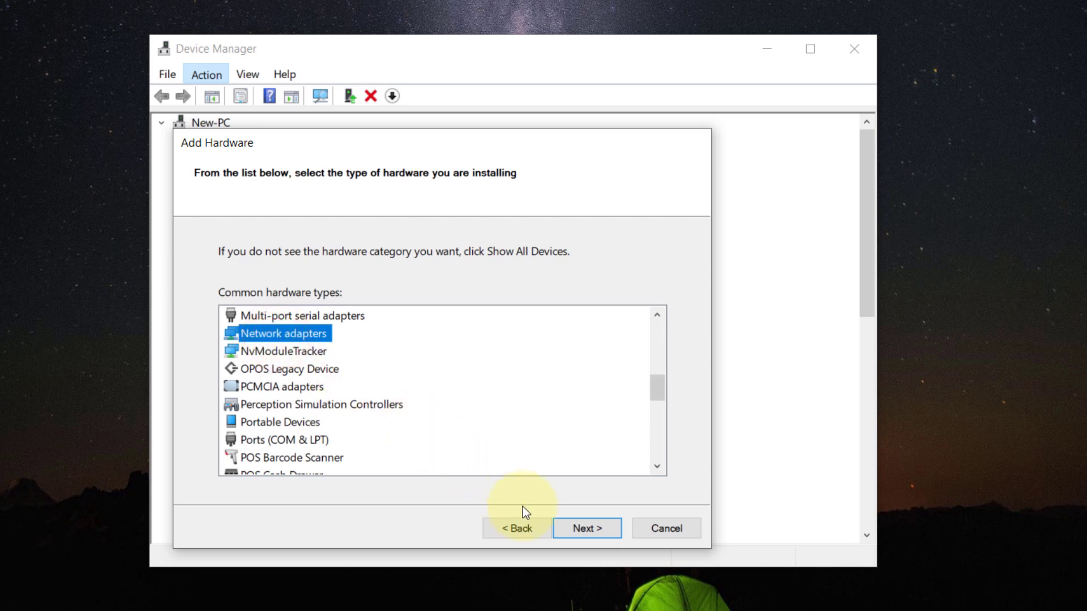
pyautogui.click(597, 525)
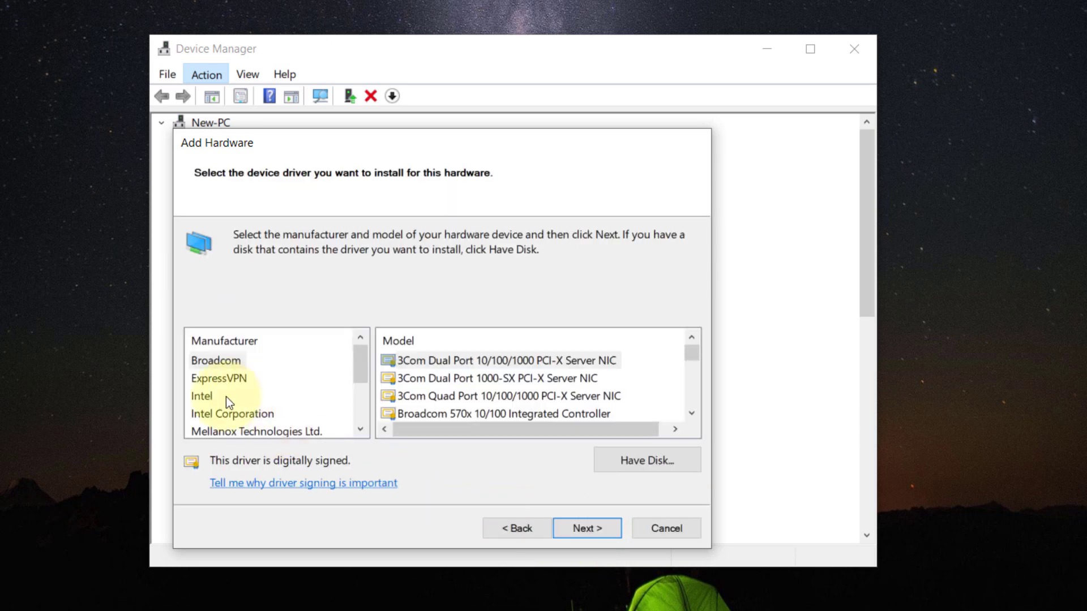
# Step: Select Intel Corporation to list its wireless network adapter models
pyautogui.click(195, 397)
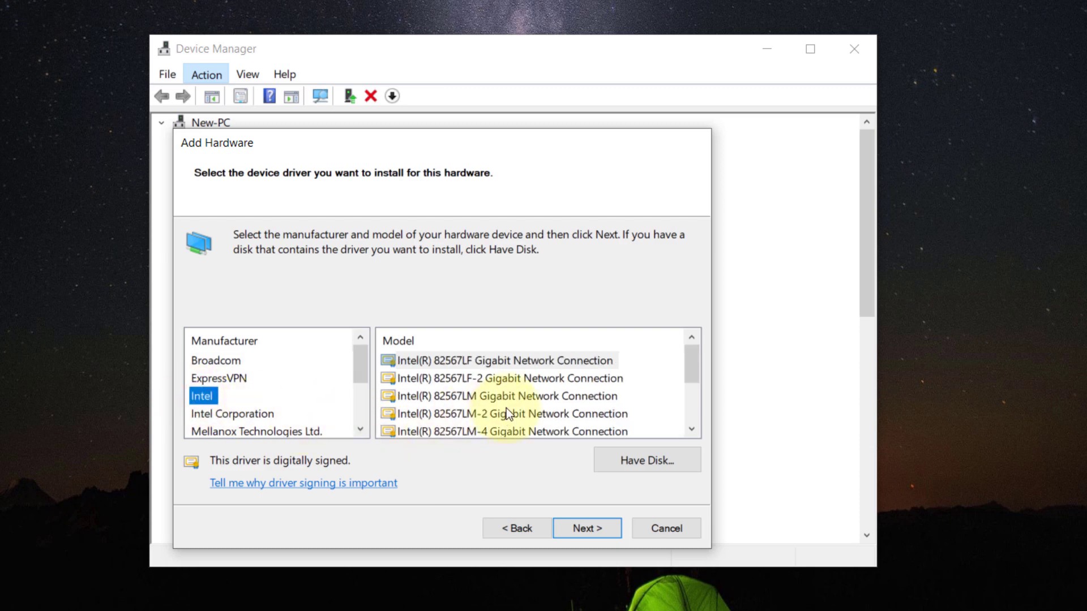
pyautogui.scroll(-2, 509, 404)
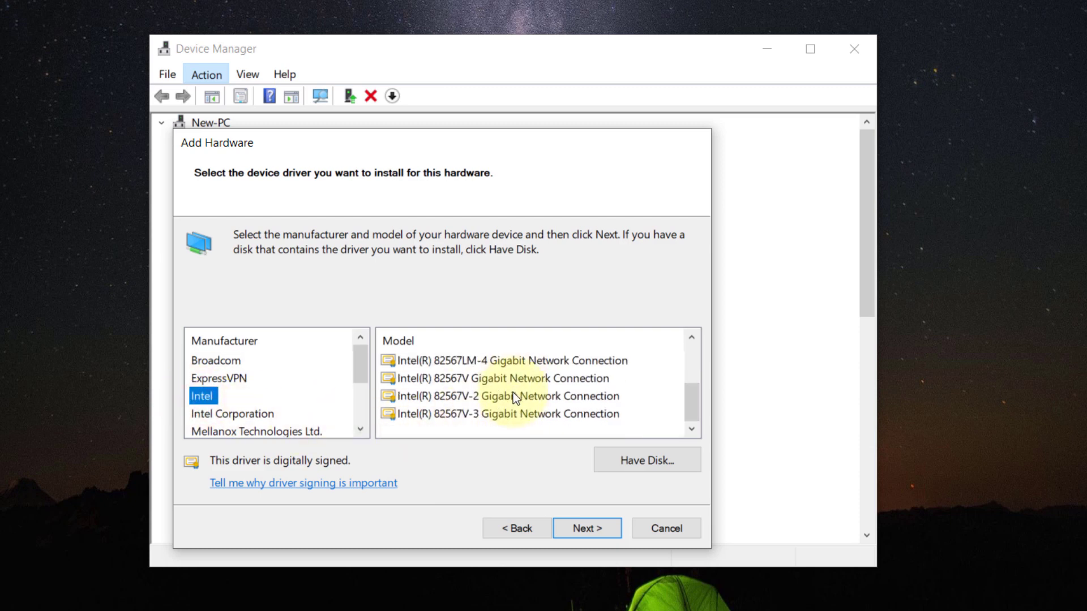
pyautogui.click(256, 418)
pyautogui.scroll(-3, 497, 386)
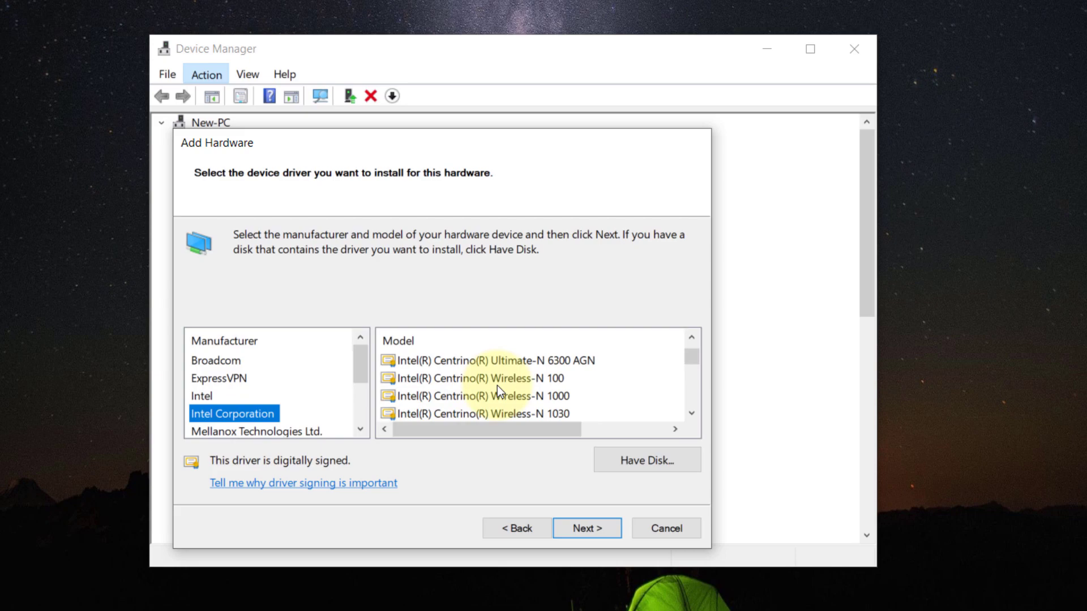
pyautogui.scroll(-1, 497, 386)
pyautogui.scroll(-6, 497, 388)
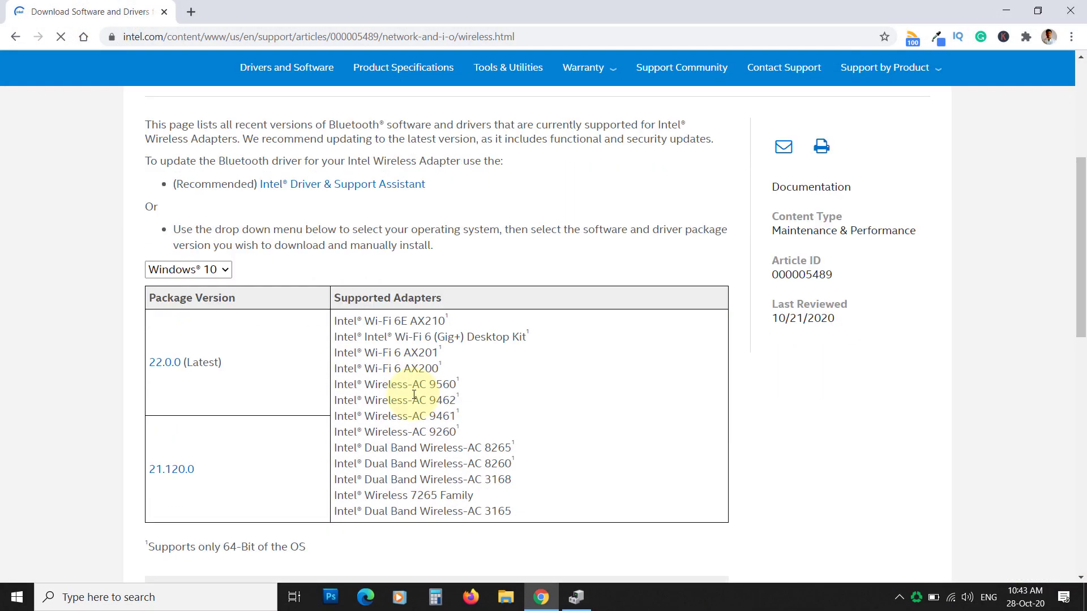
# Step: Download the 64-bit BT_22.00.0_64_Win10.exe package from the 22.0.0 page, accepting the license
pyautogui.click(169, 362)
pyautogui.scroll(-4, 255, 499)
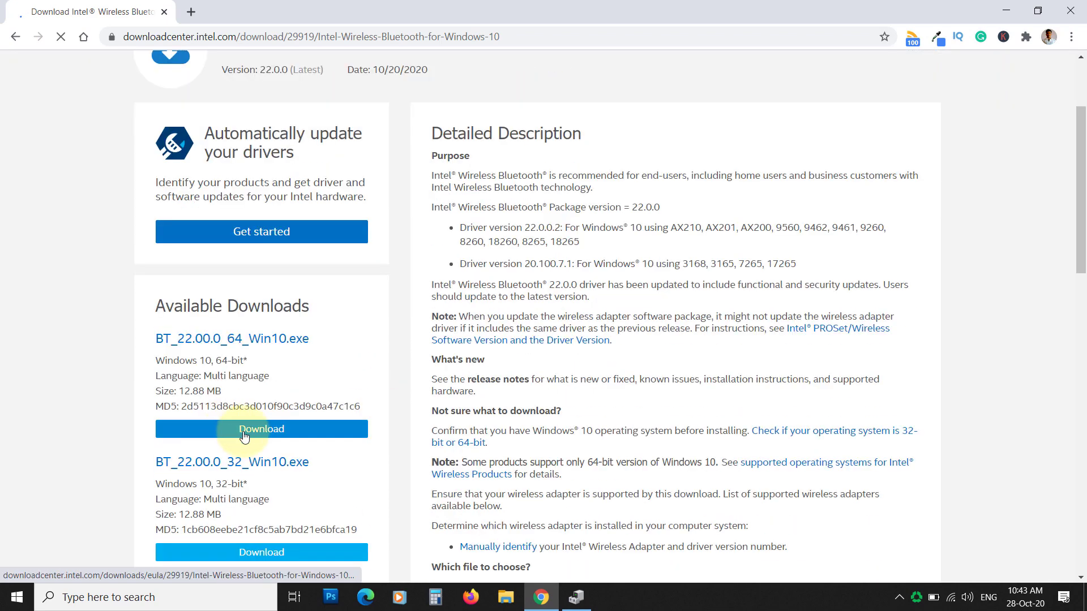
pyautogui.click(251, 496)
pyautogui.click(456, 506)
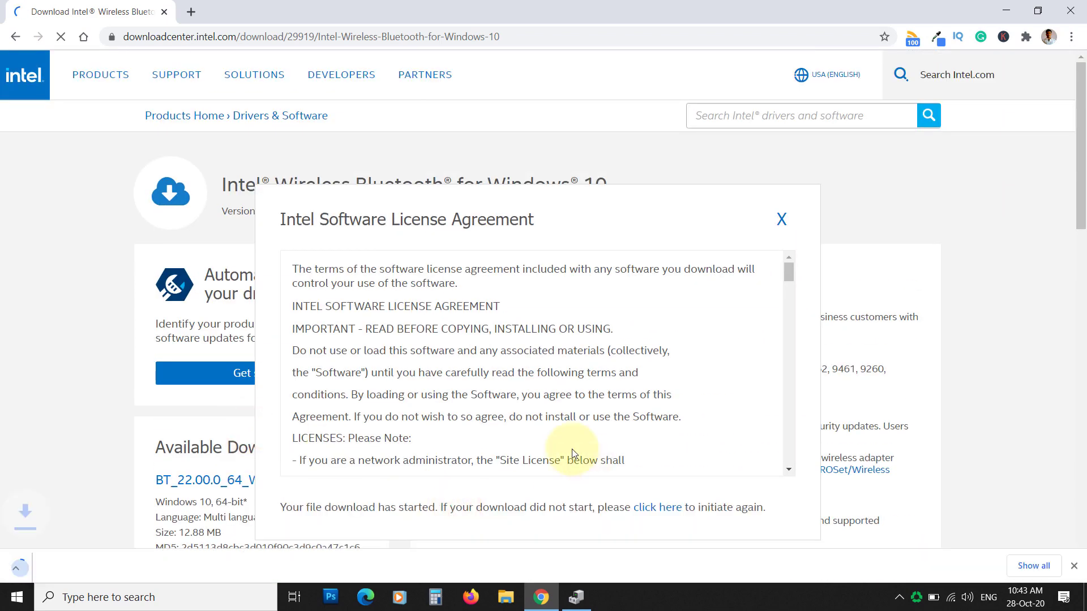
# Step: Run the downloaded Bluetooth installer, accept its license terms and start the installation
pyautogui.scroll(-3, 573, 450)
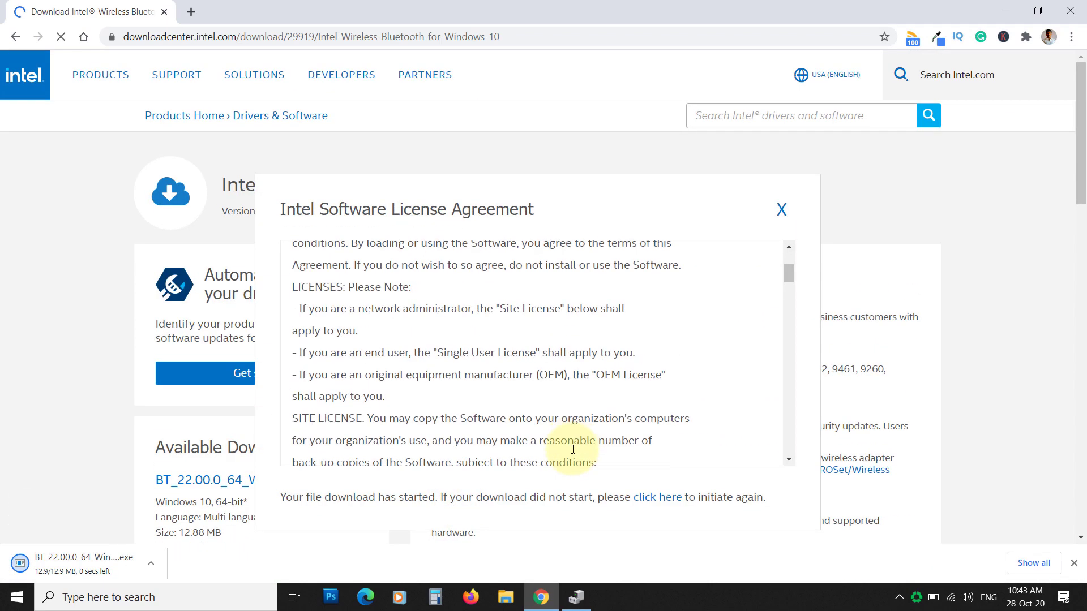
pyautogui.click(85, 573)
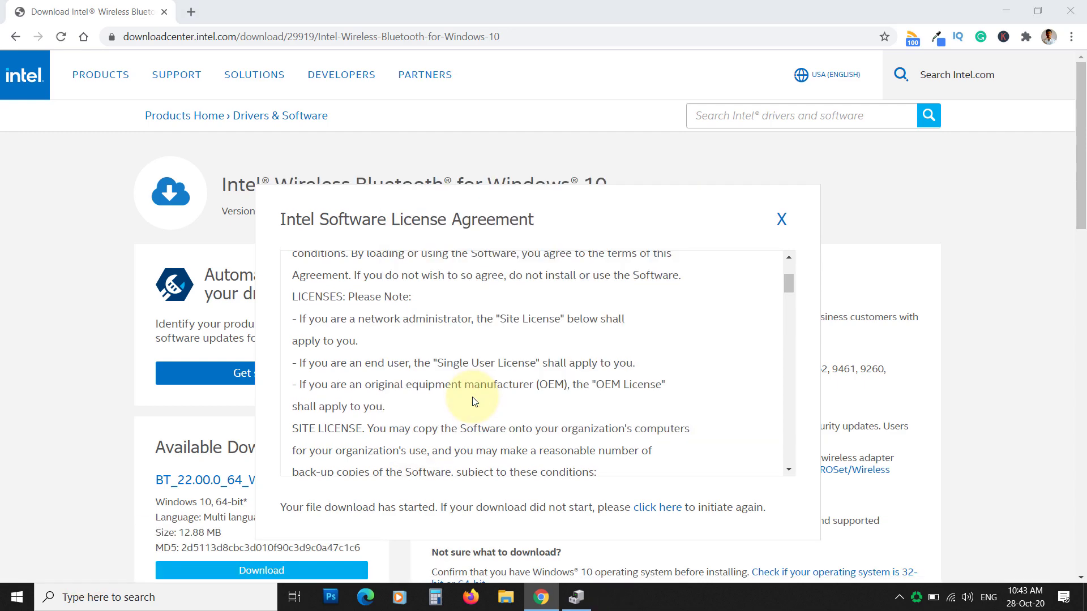
pyautogui.click(597, 348)
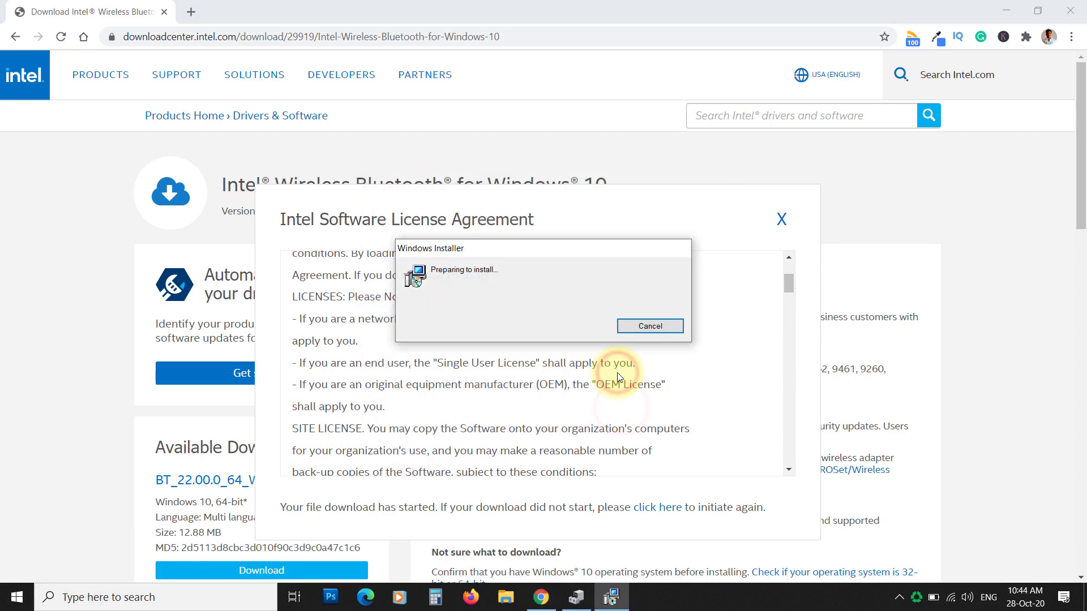
pyautogui.click(501, 377)
pyautogui.click(609, 410)
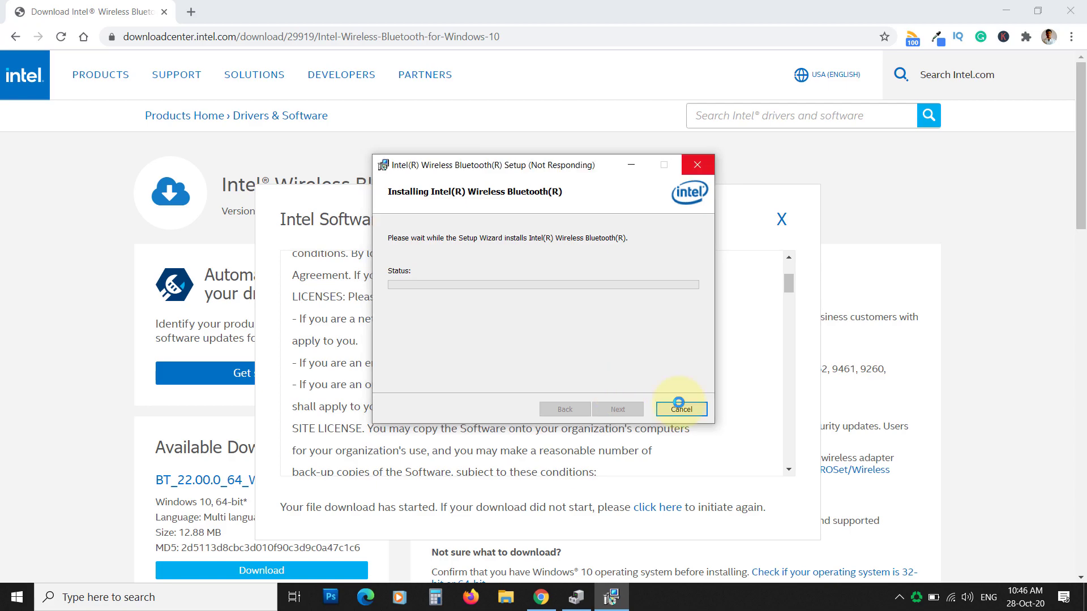
pyautogui.click(679, 403)
pyautogui.click(639, 321)
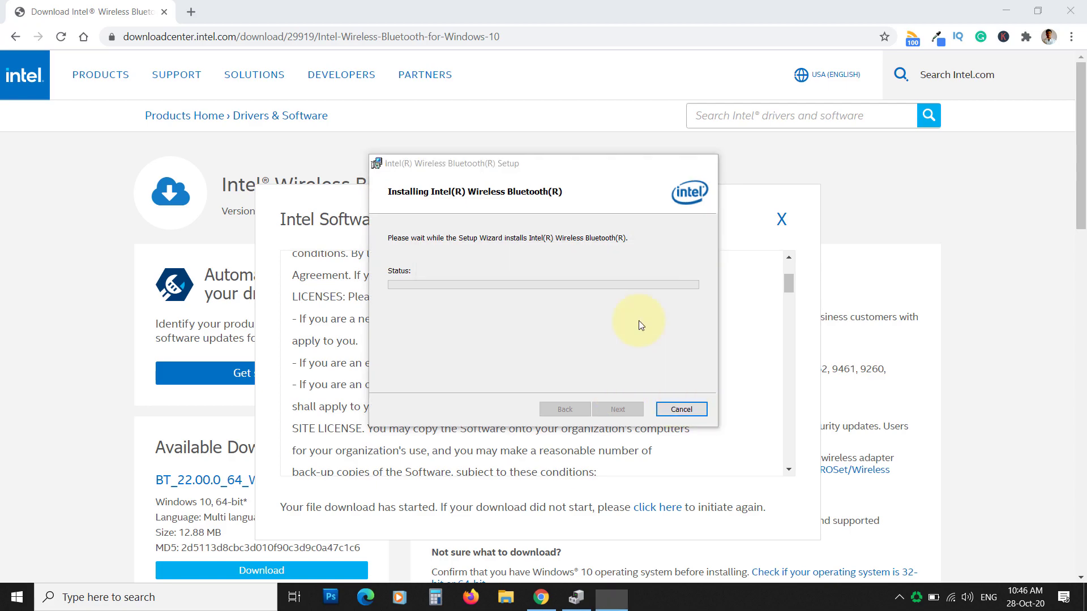